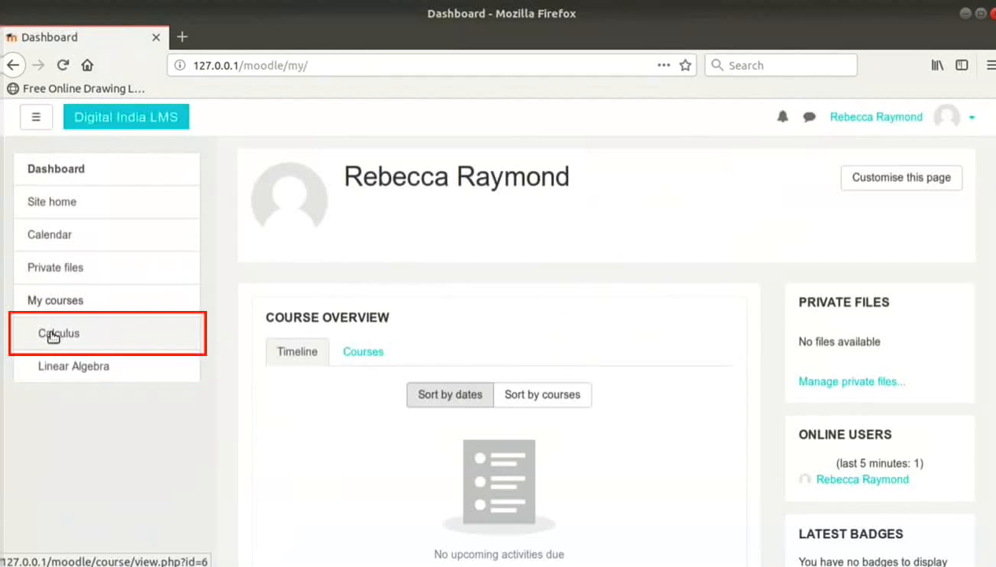
Open the Calculus course and review its topic sections from Basic Calculus through Matrices
left_click(53, 336)
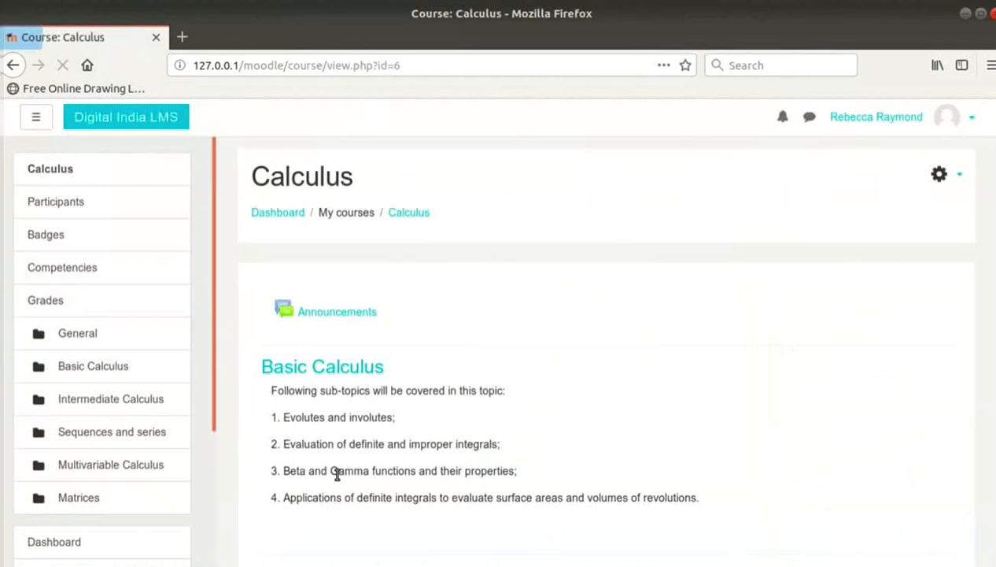
scroll(337, 472, "down", 6)
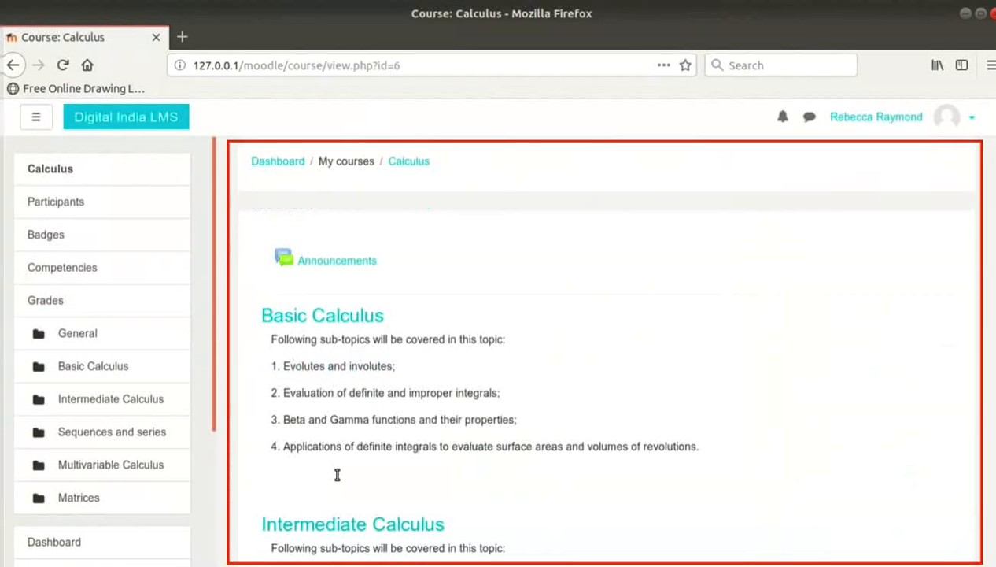
scroll(334, 480, "down", 8)
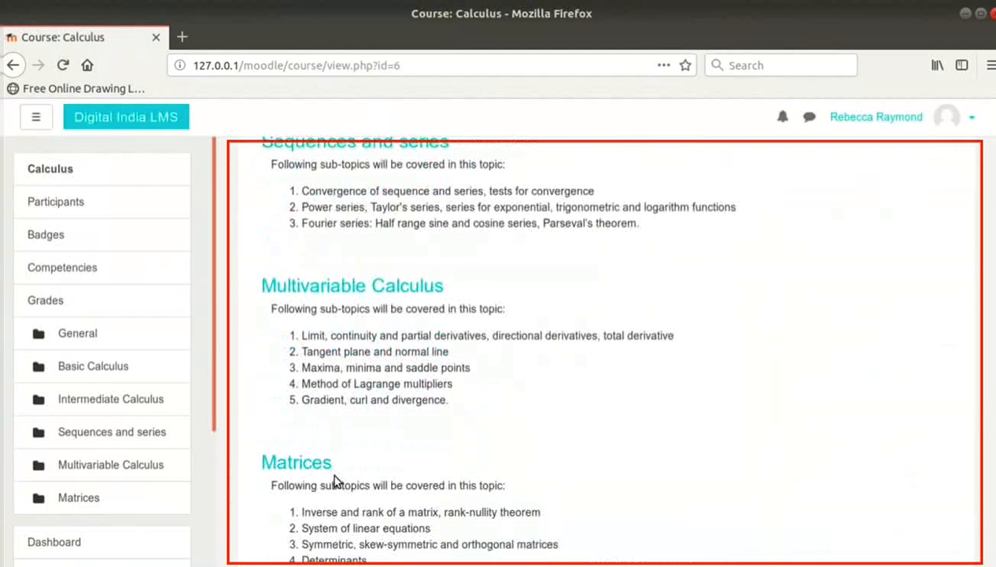
scroll(334, 480, "down", 2)
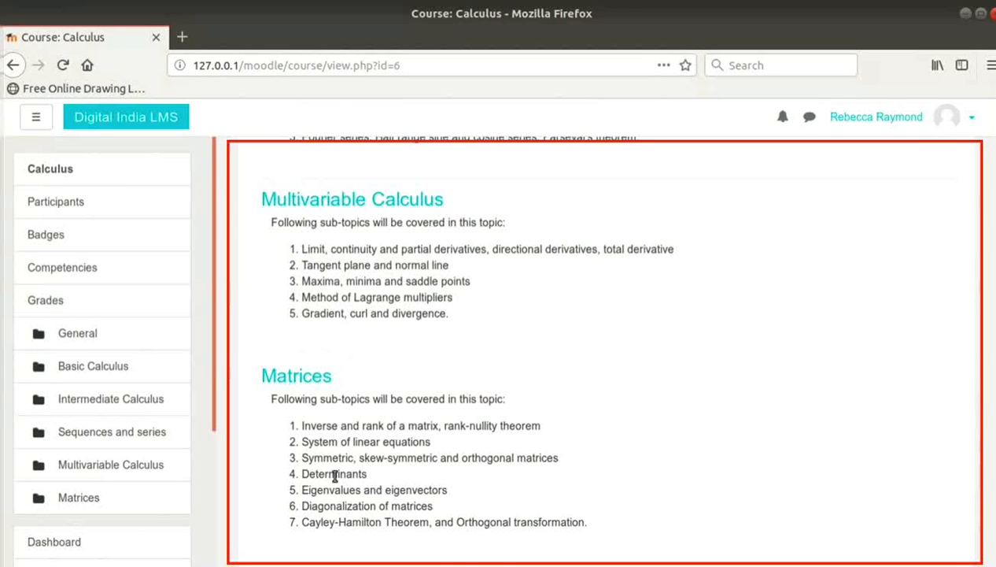
scroll(334, 476, "up", 8)
scroll(334, 480, "up", 7)
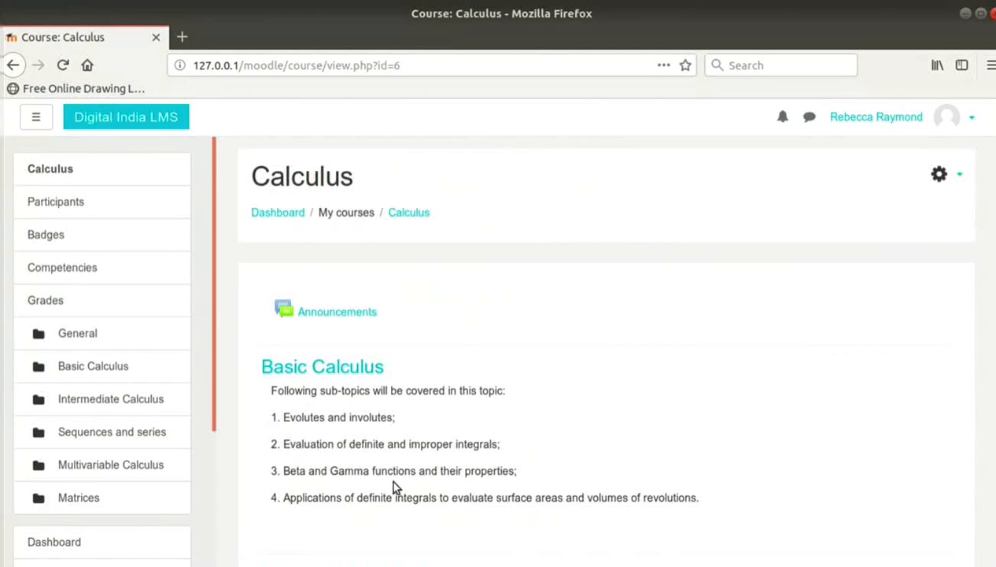
Open the Calculus course's settings for editing and expand all of the setting sections
left_click(947, 176)
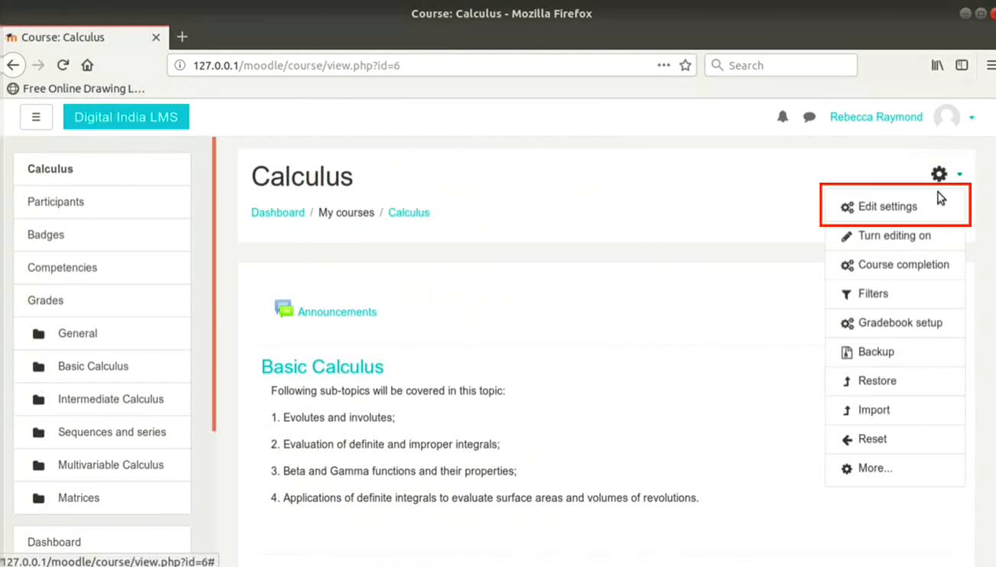
left_click(865, 207)
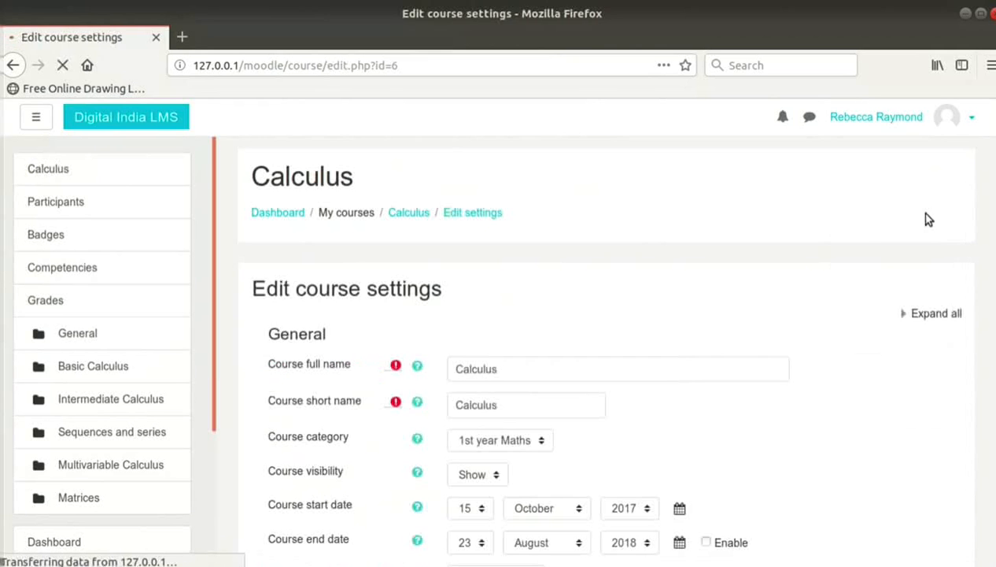
left_click(936, 314)
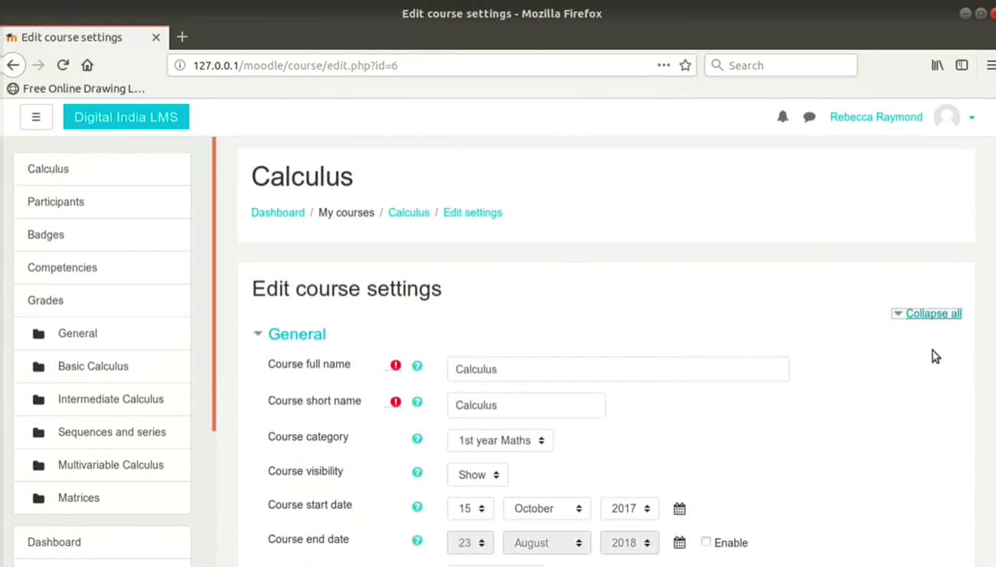
scroll(933, 354, "down", 1)
scroll(940, 352, "down", 2)
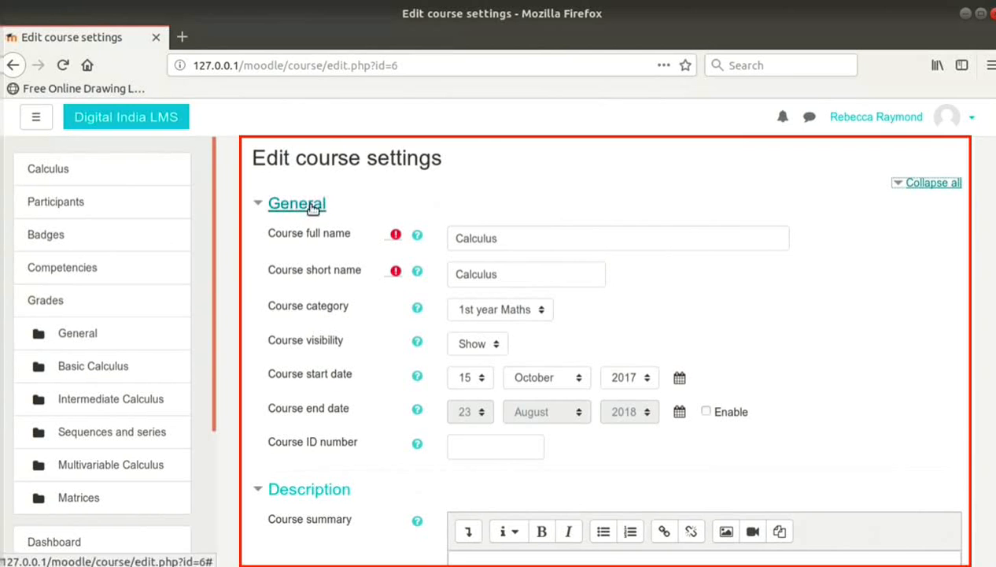
Examine the course full name and short name in the General settings and the course title in the page header
left_click(501, 240)
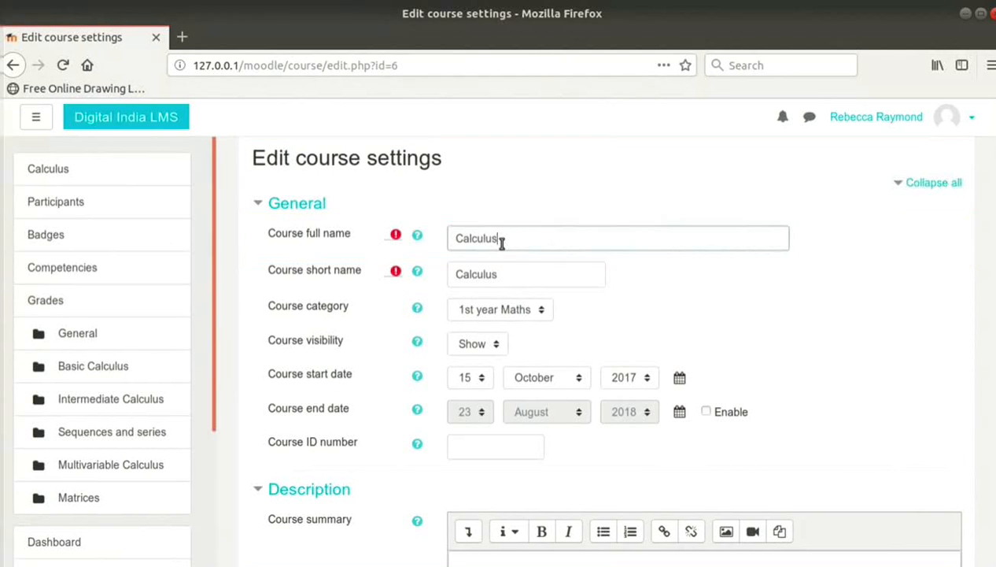
scroll(501, 242, "up", 3)
scroll(504, 249, "up", 1)
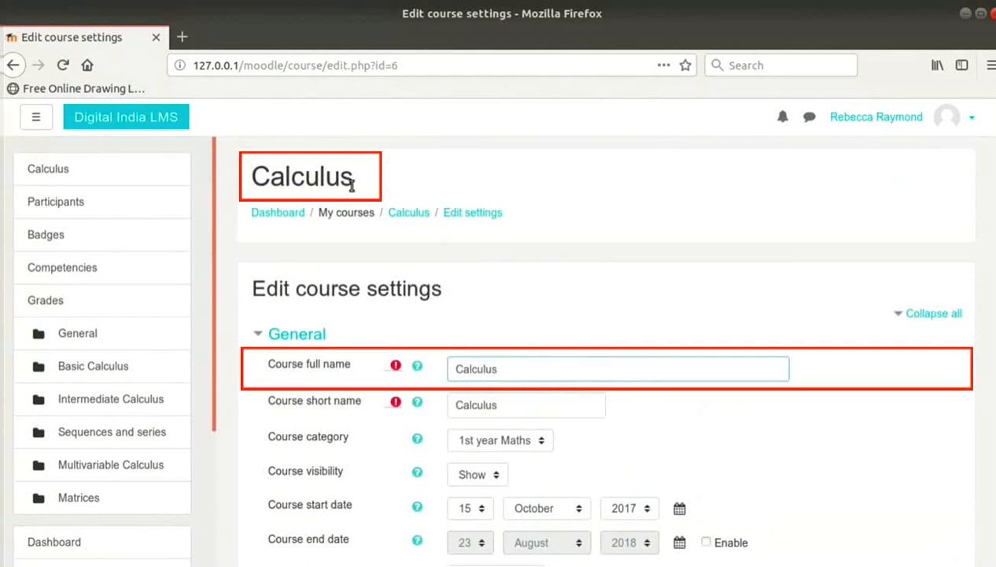
left_click(530, 405)
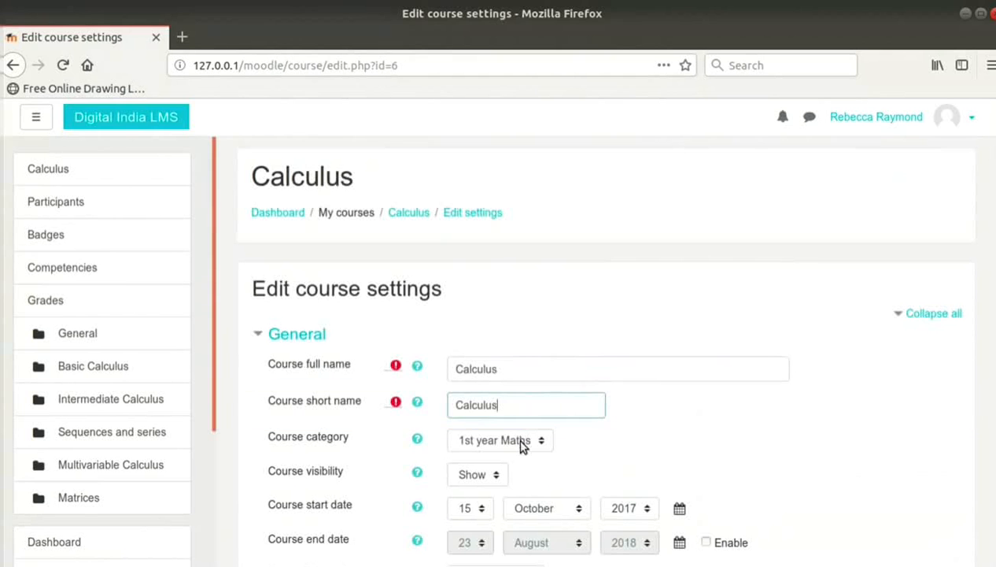
Set the course start date to 10 August 2018
scroll(524, 448, "down", 1)
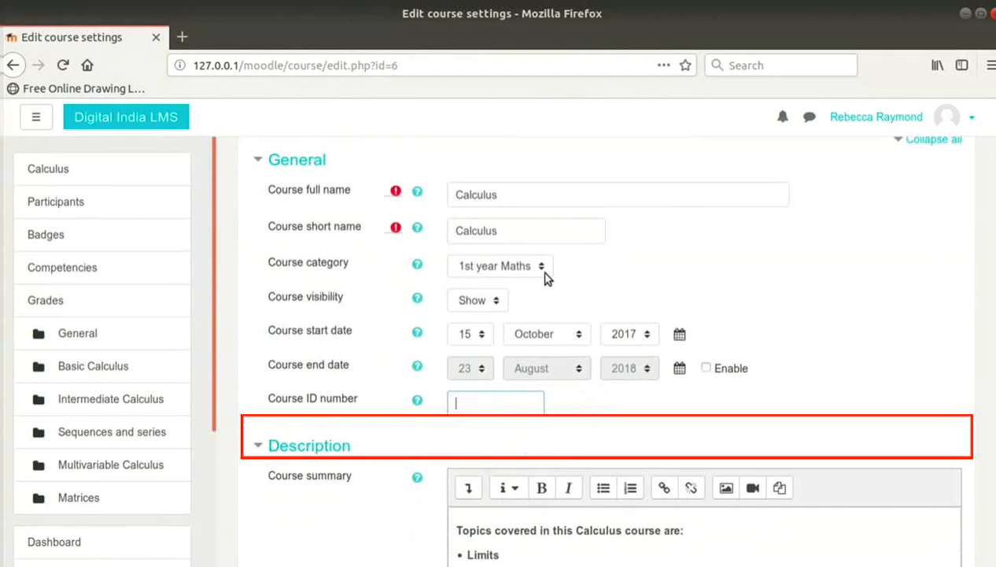
left_click(470, 334)
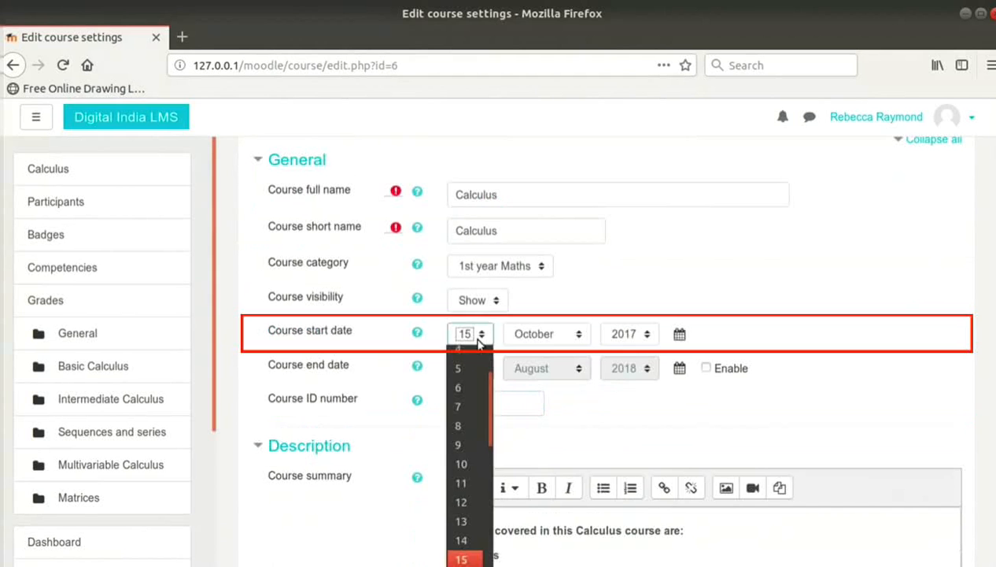
left_click(461, 470)
left_click(547, 334)
left_click(537, 493)
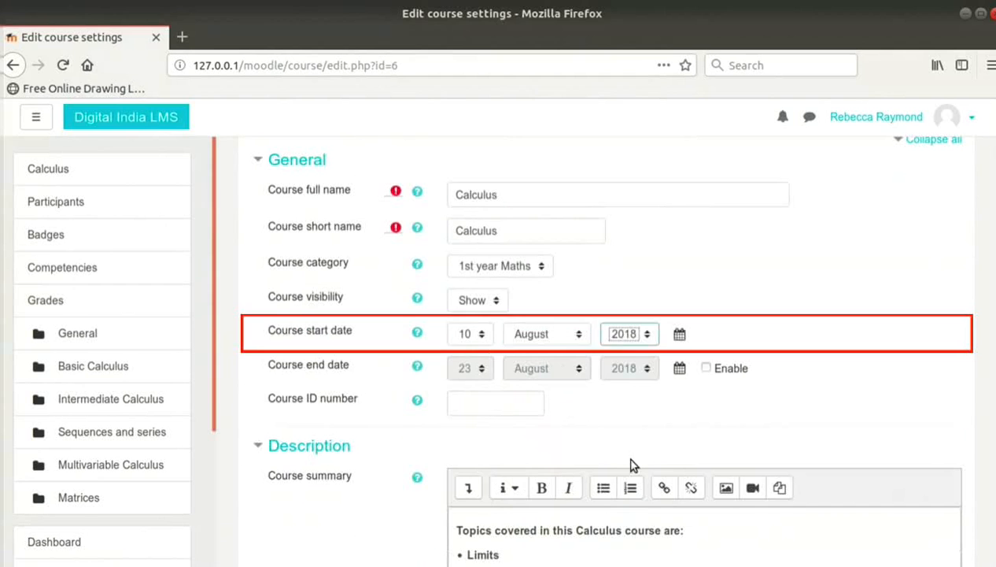
Enable the course end date and set it to 10 November 2018
left_click(706, 369)
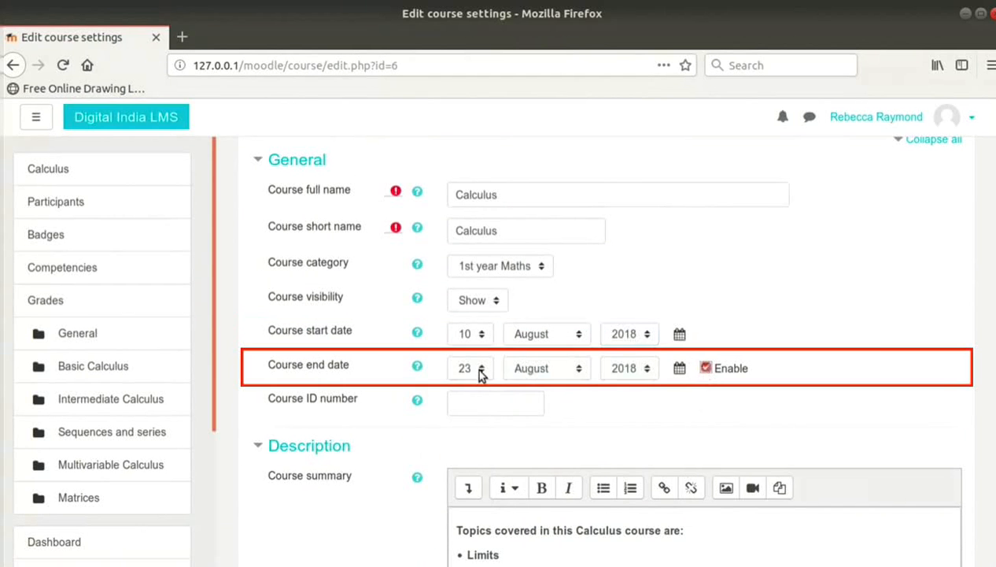
left_click(471, 368)
left_click(473, 138)
left_click(547, 369)
left_click(563, 327)
left_click(540, 404)
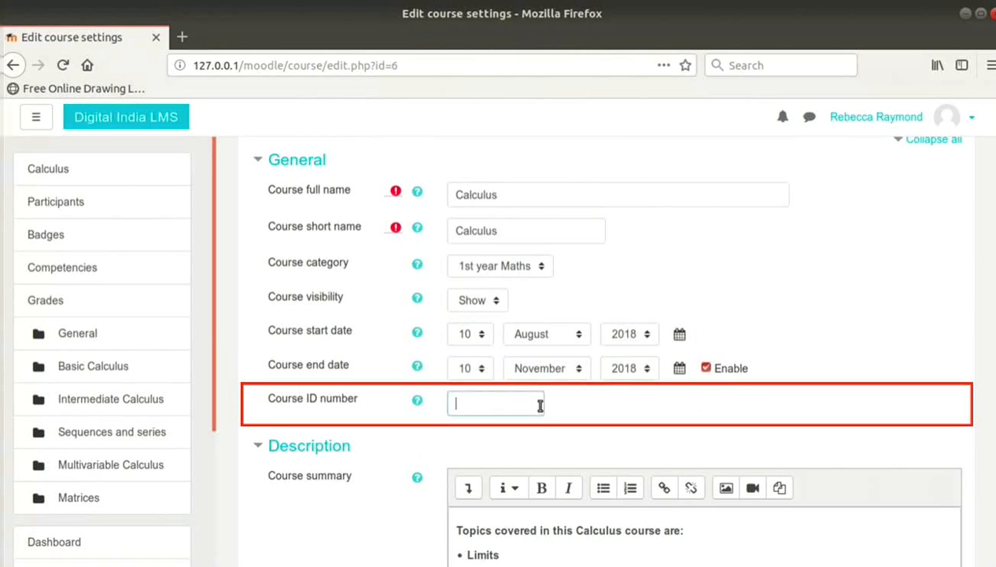
Replace the course summary with 'Topics covered in this Calculus course are:' and bullets Basic Calculus, Intermediate Calculus, Sequences and series, Multivariable Calculus, Matrices
scroll(540, 405, "down", 5)
left_click(540, 408)
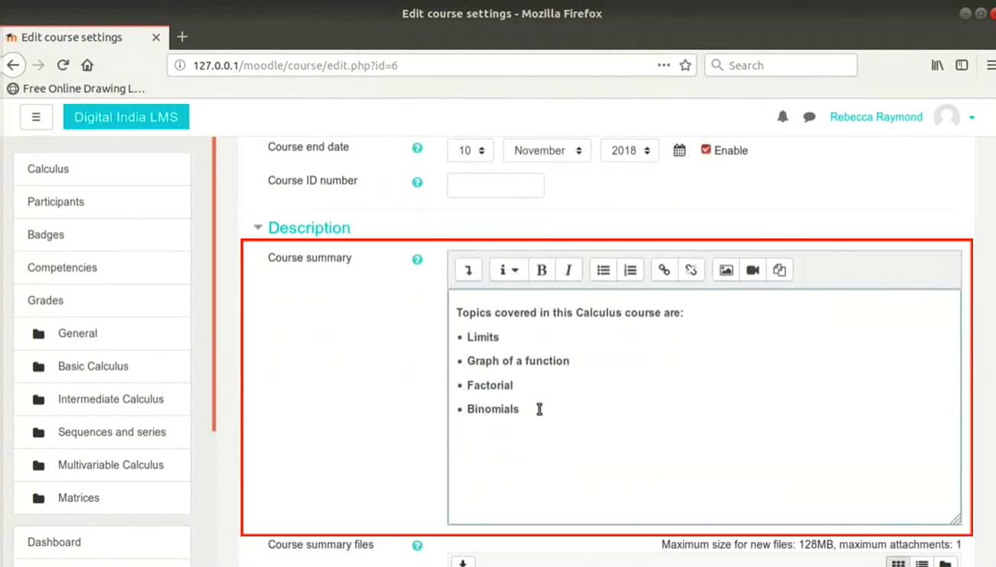
key("ctrl+a")
key("Delete")
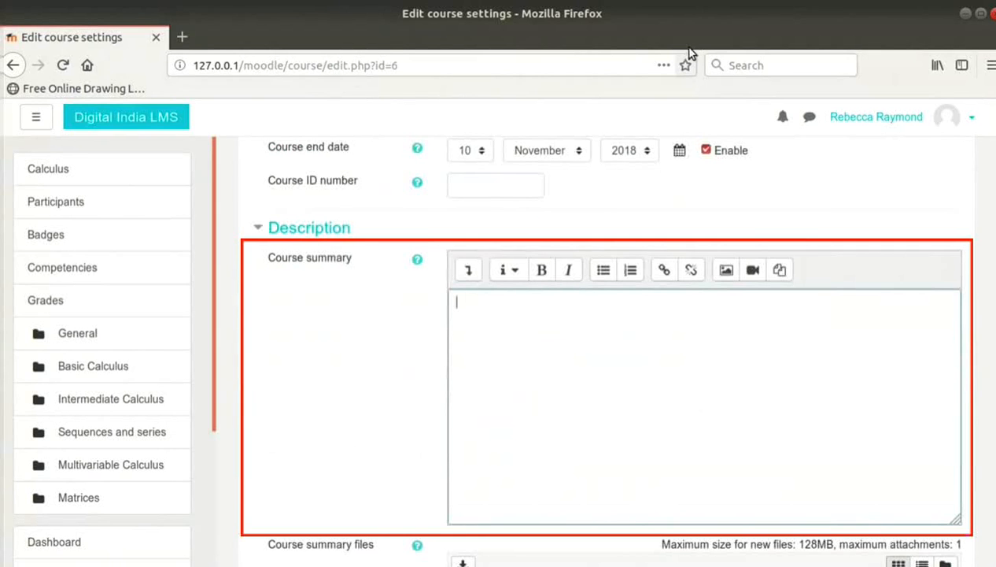
type("Topics covered in this Calculus course are: Basic Calculus Intermediate Calculus Sequences and series Multivariable Calculus Matrices")
scroll(762, 420, "down", 1)
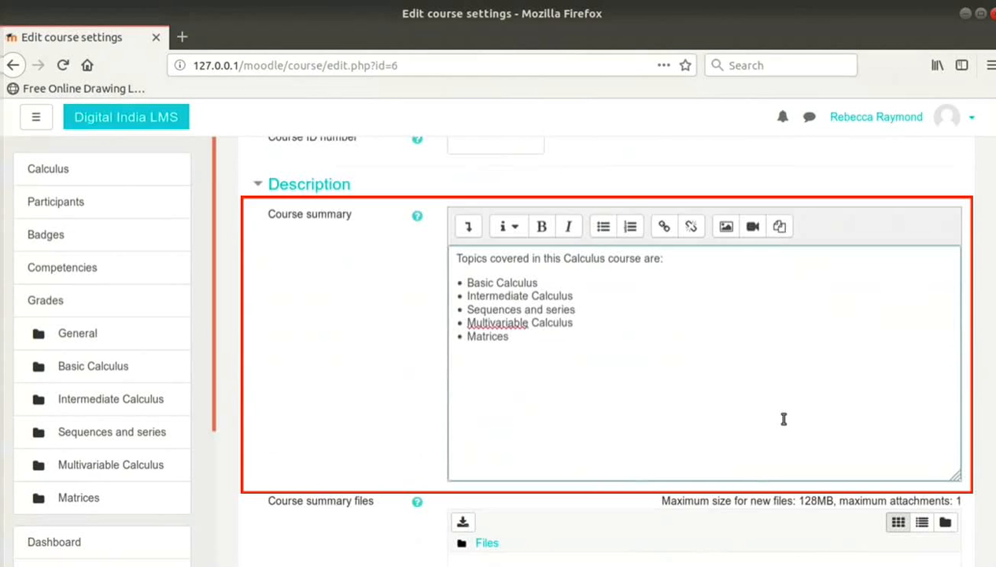
Check the calculus.jpg image in the file manager's Course Material folder and return to the course summary files in Firefox
scroll(718, 209, "down", 1)
scroll(719, 209, "down", 5)
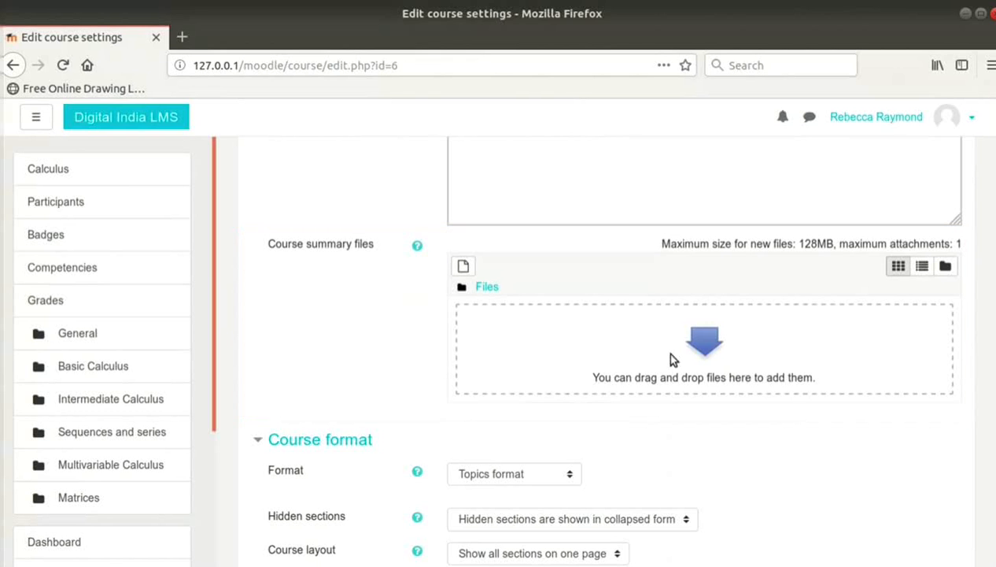
key("alt+Tab")
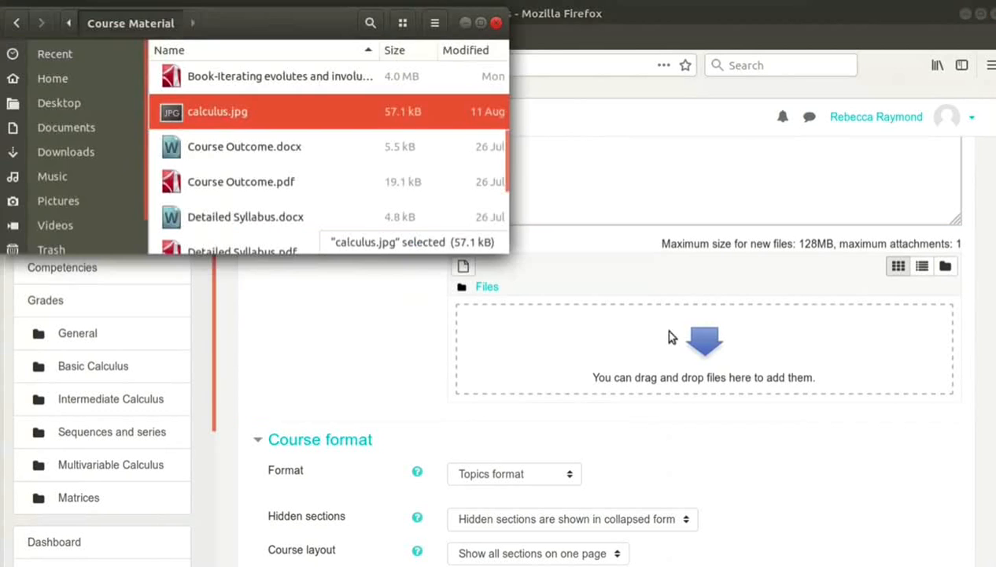
key("alt+Tab")
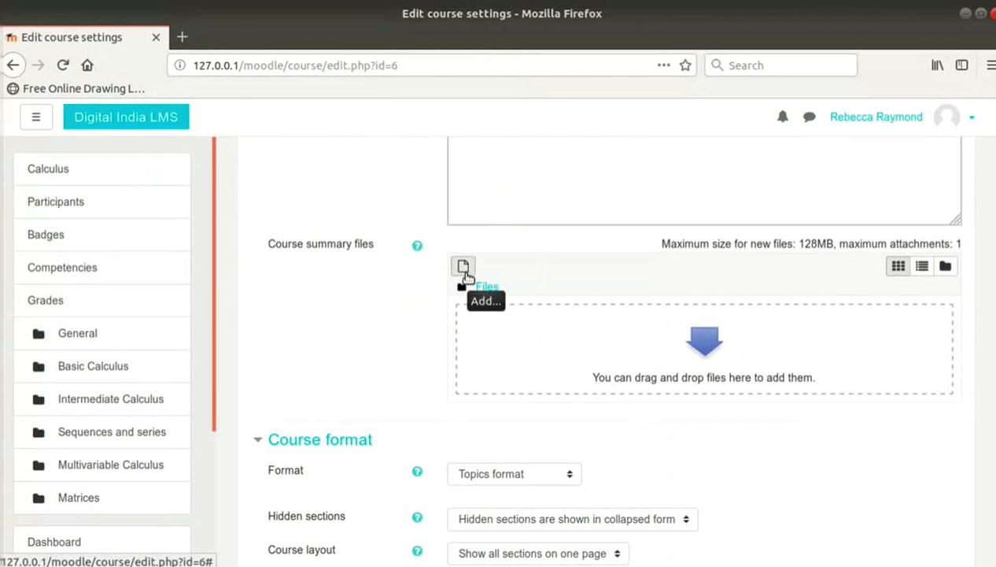
Upload calculus.jpg from the Course Material folder as the course summary file
left_click(700, 352)
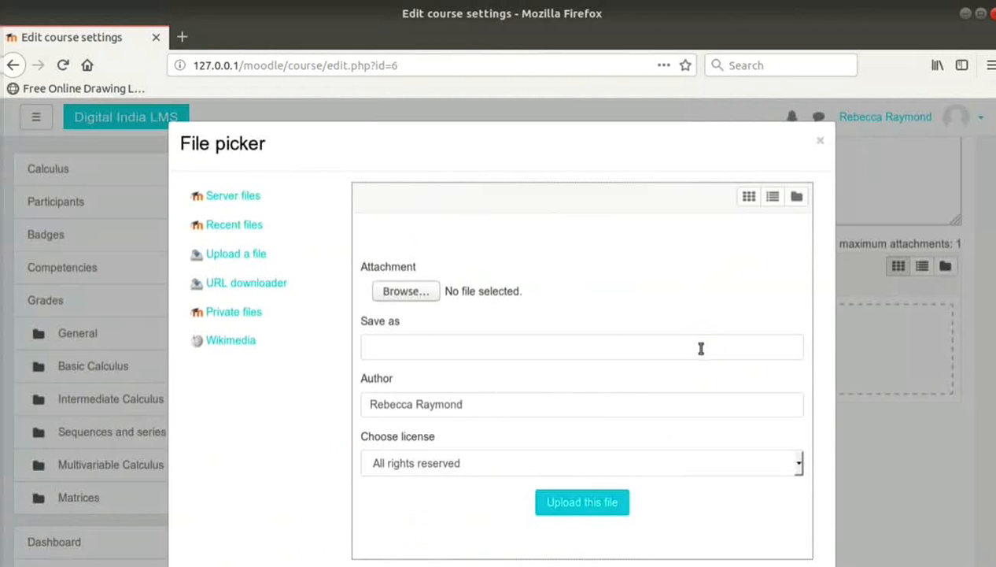
left_click(241, 262)
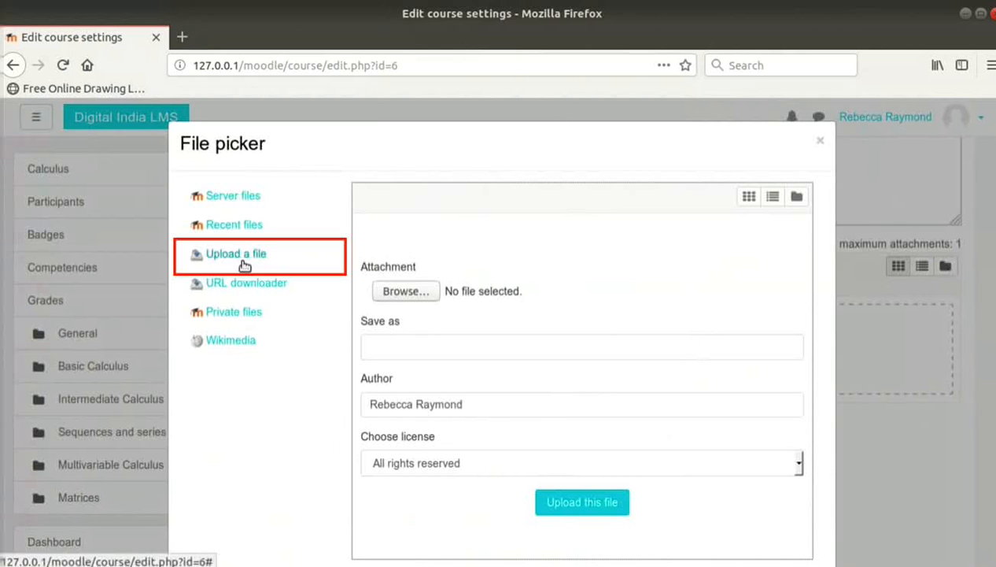
left_click(426, 295)
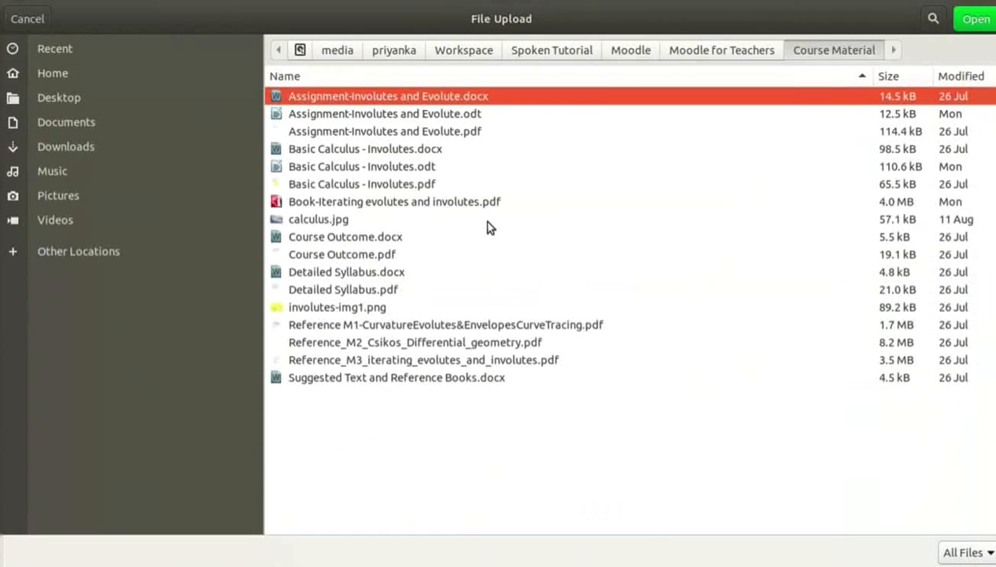
left_click(487, 227)
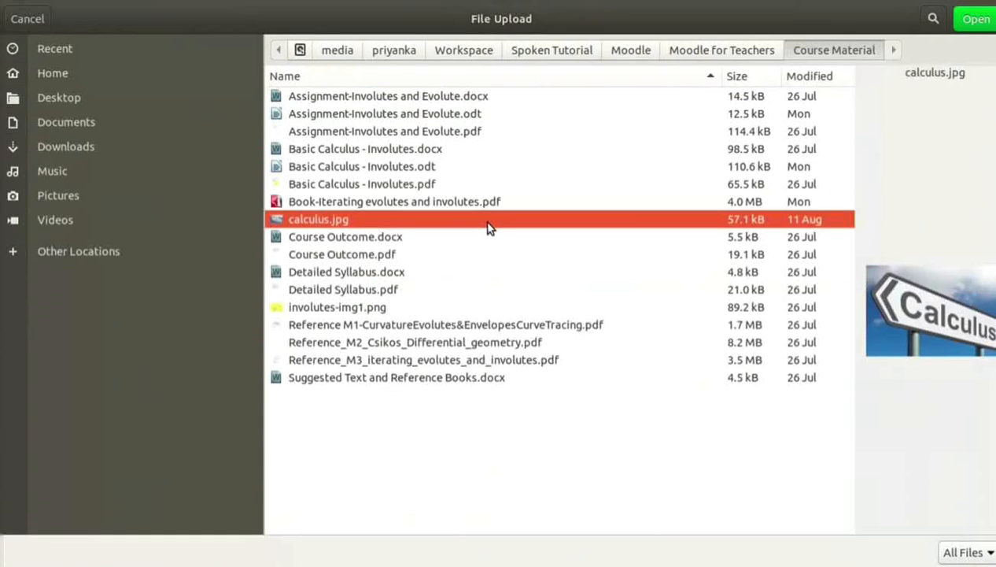
double_click(487, 227)
left_click(423, 356)
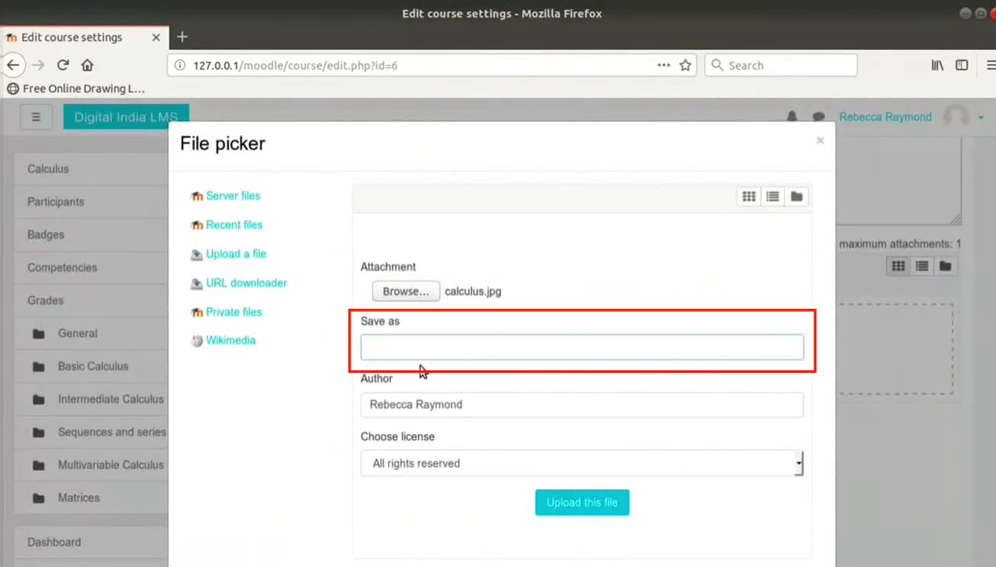
left_click(416, 404)
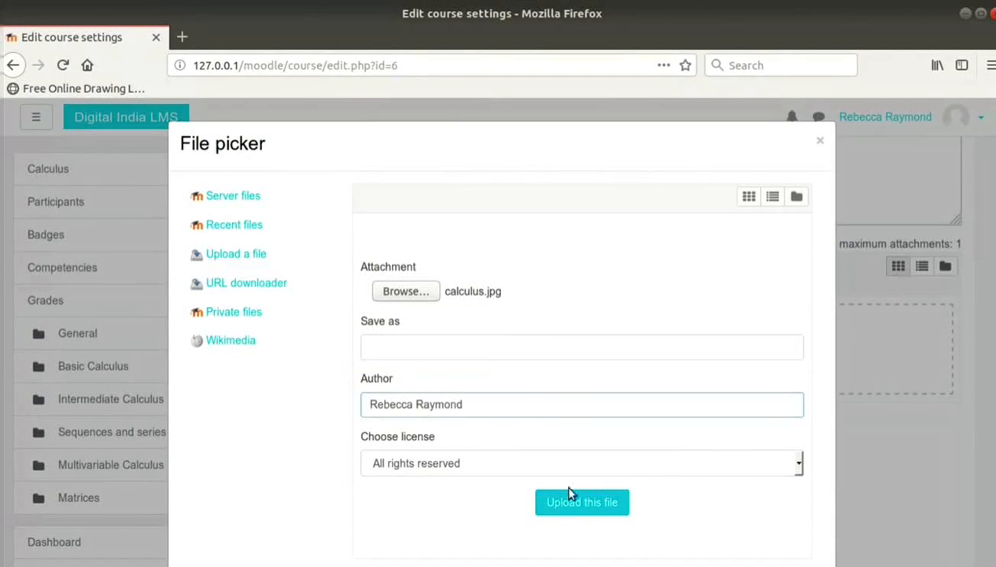
left_click(575, 508)
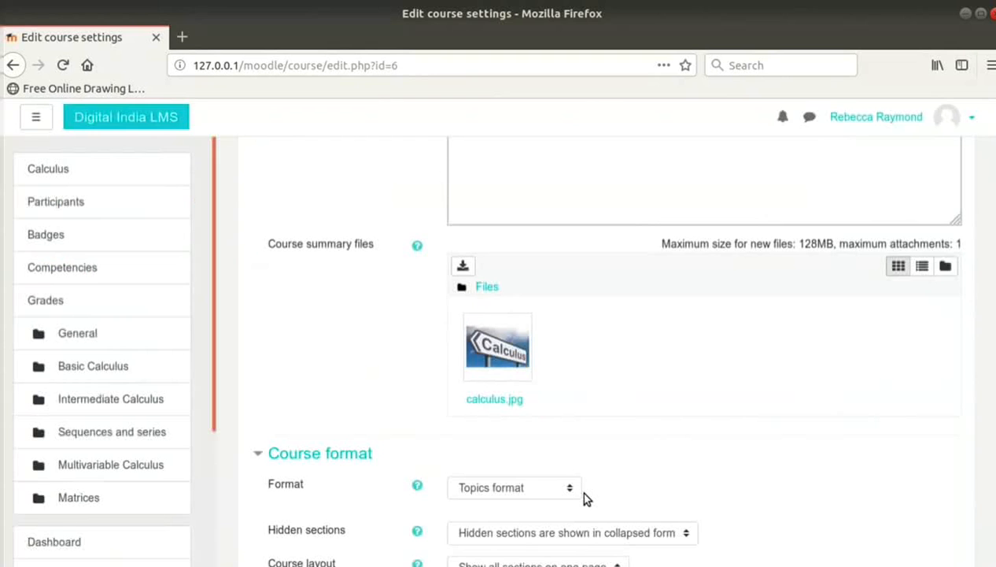
Examine the available course format options with Topics format selected
scroll(585, 497, "down", 5)
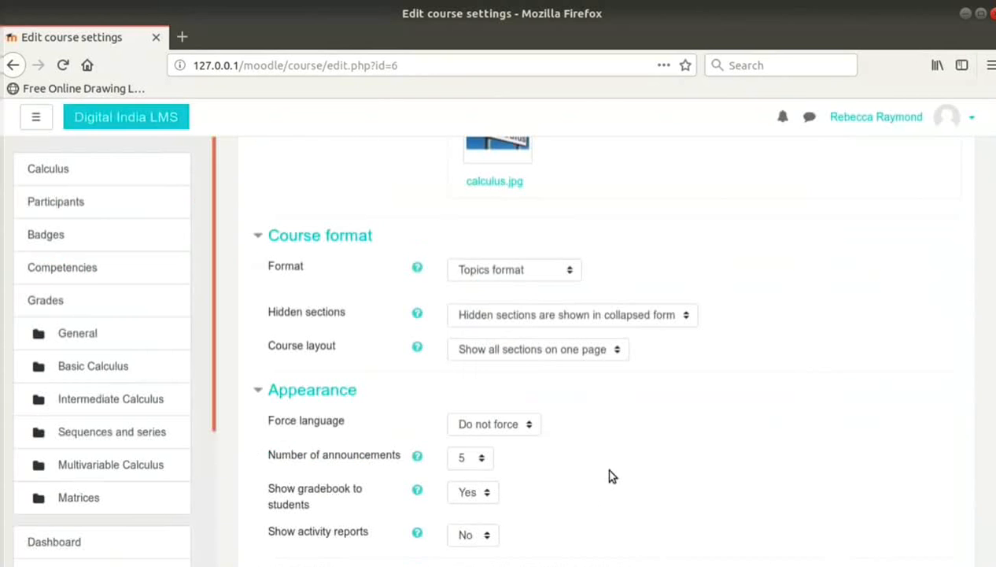
left_click(569, 274)
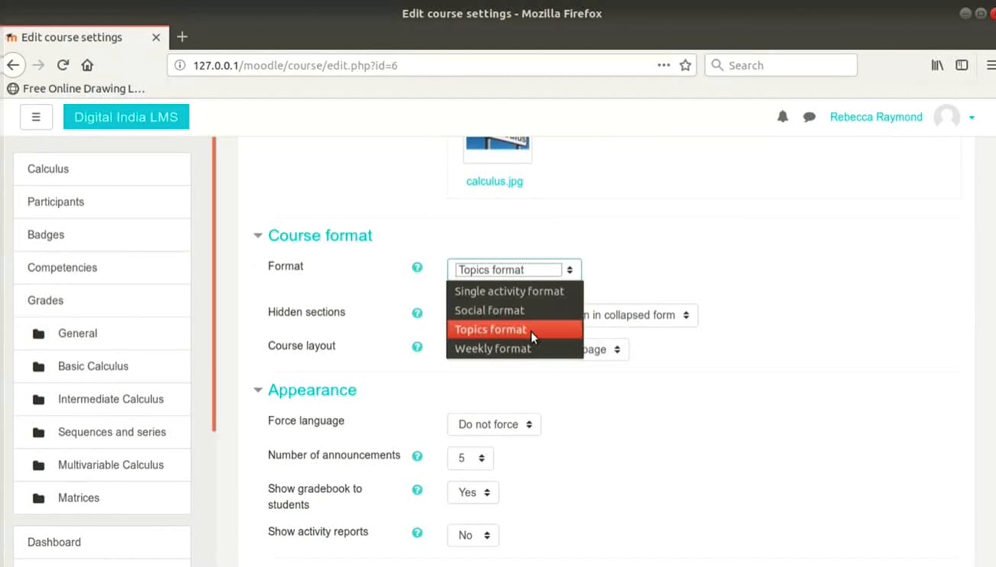
left_click(757, 422)
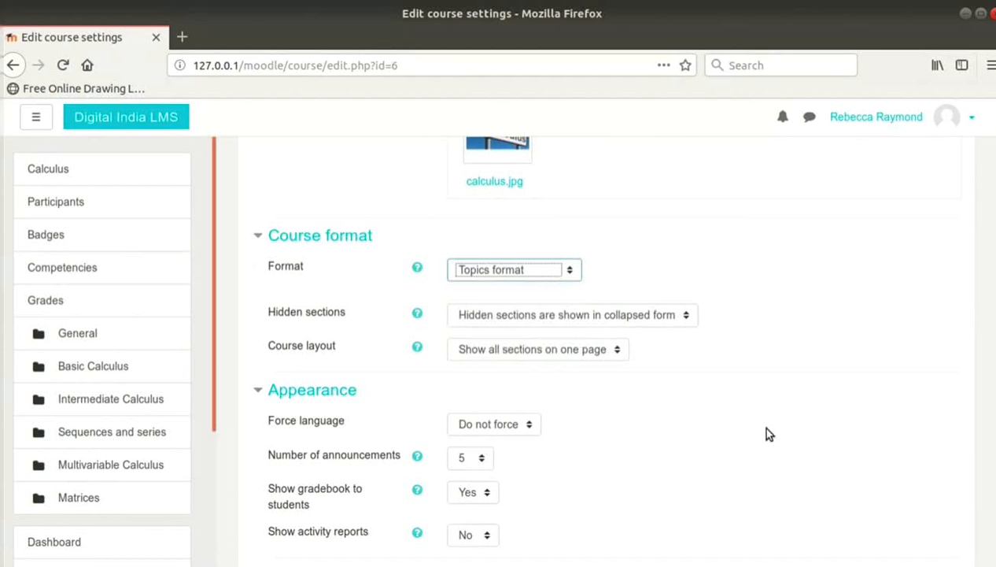
Keep hidden sections shown in collapsed form and set the course layout to show all sections on one page
scroll(767, 435, "down", 1)
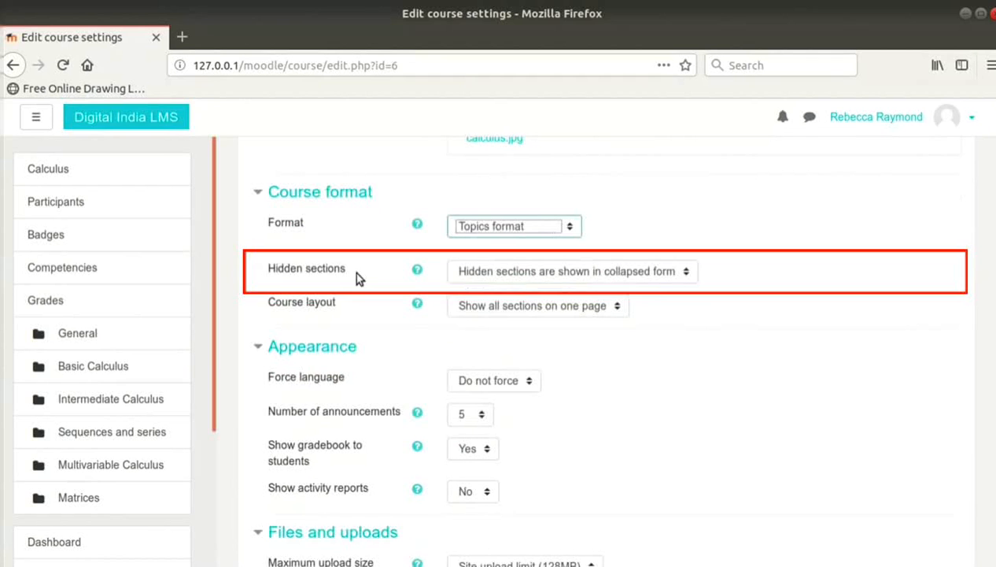
left_click(549, 275)
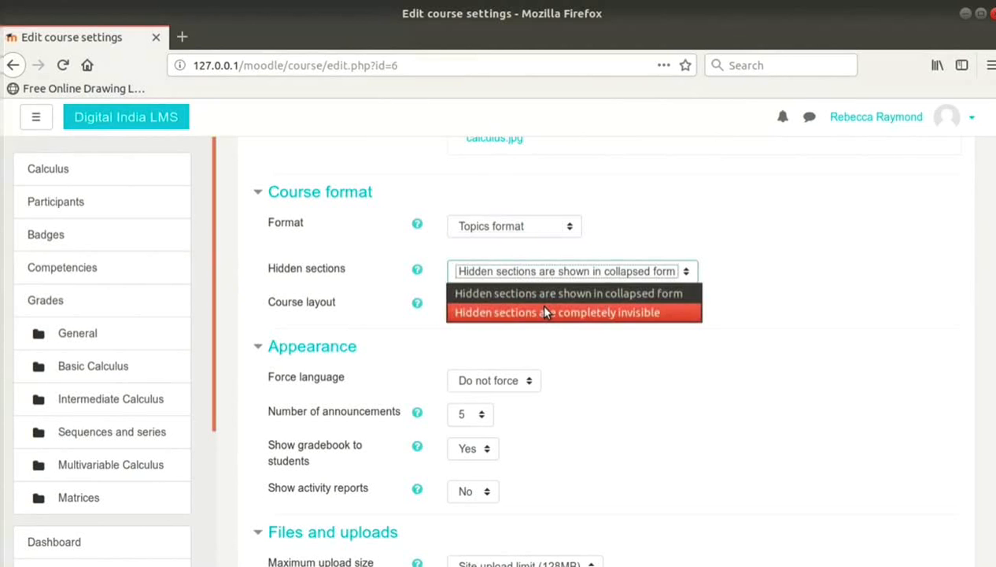
left_click(552, 298)
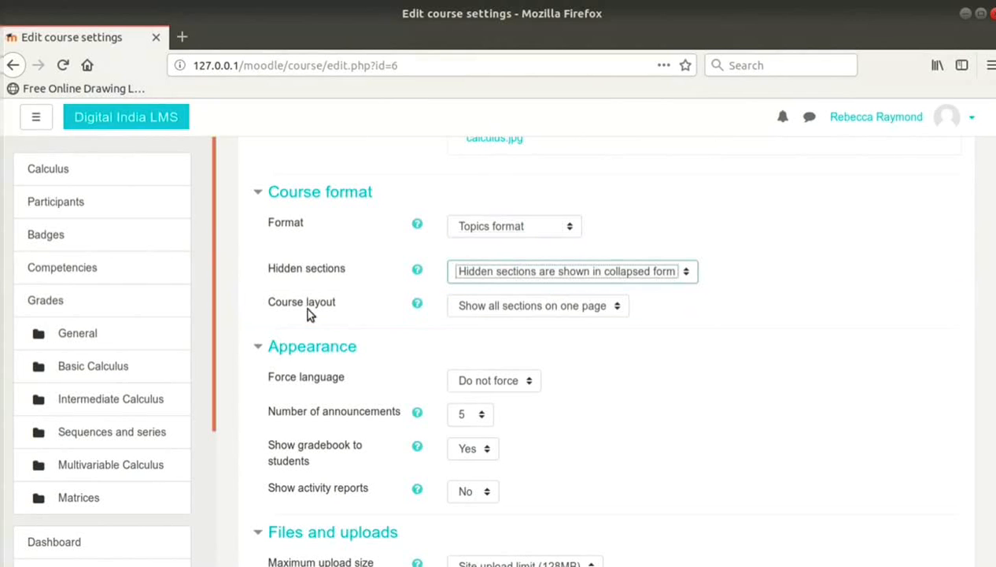
left_click(463, 310)
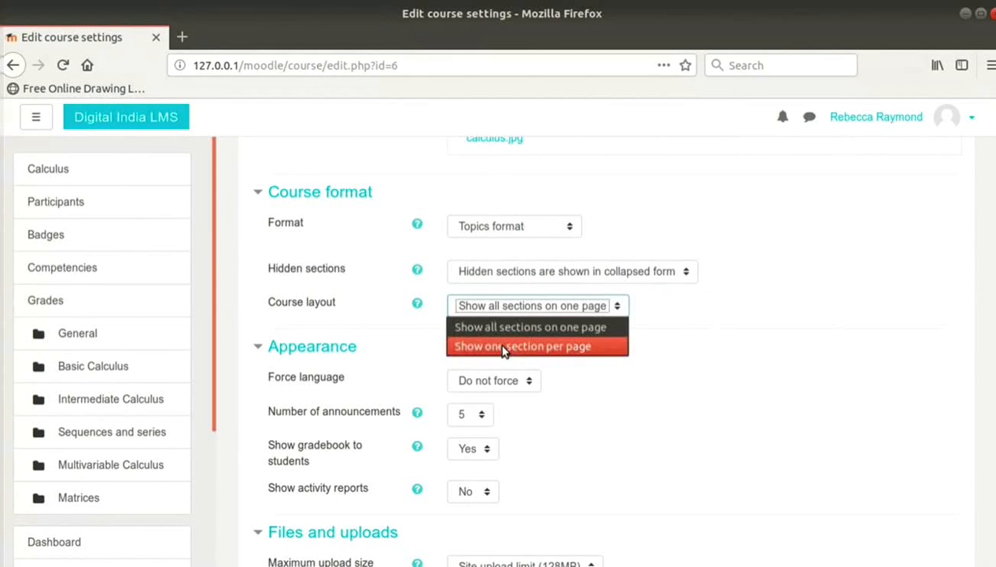
left_click(600, 329)
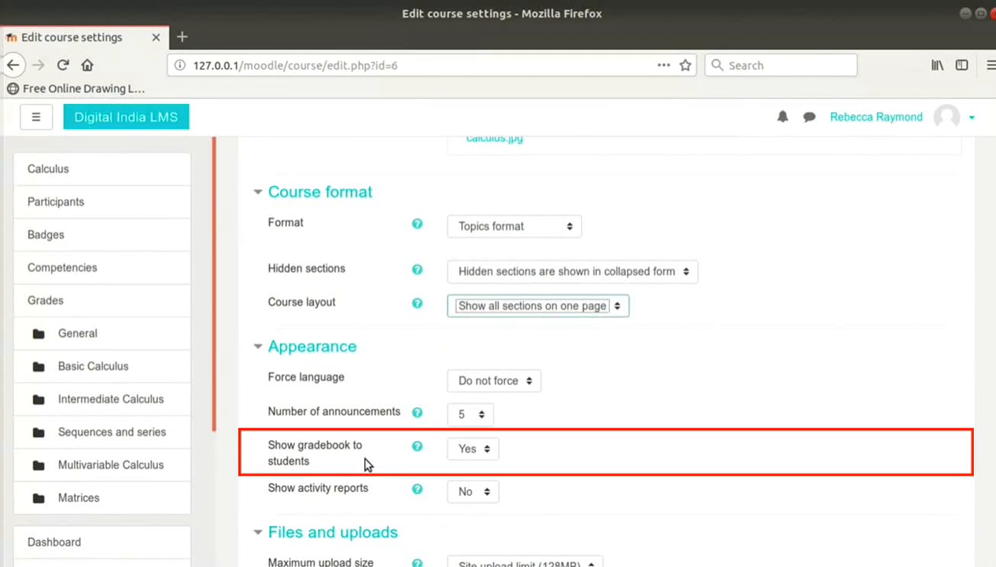
Set both showing the gradebook to students and showing activity reports to Yes
left_click(488, 449)
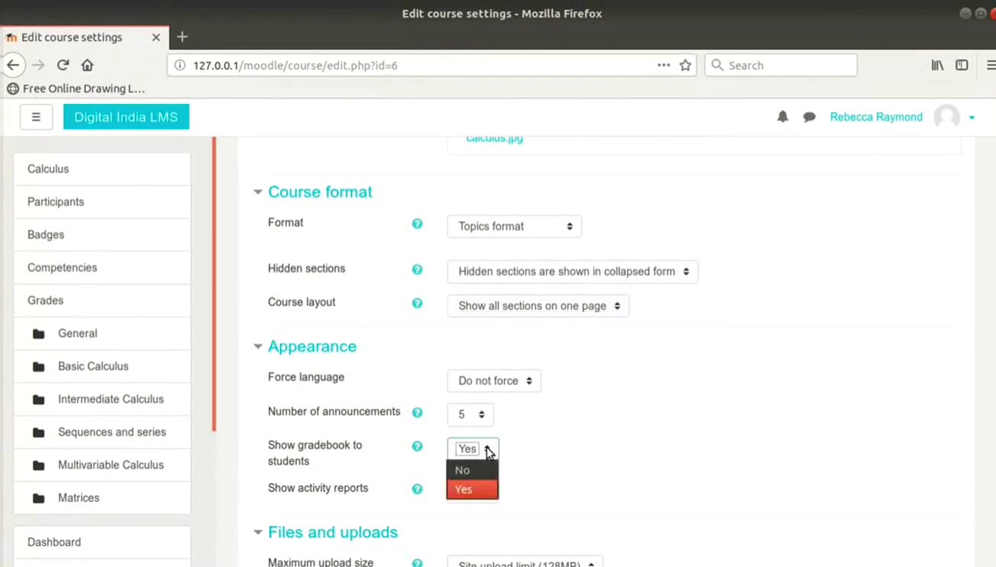
left_click(488, 489)
scroll(528, 437, "down", 3)
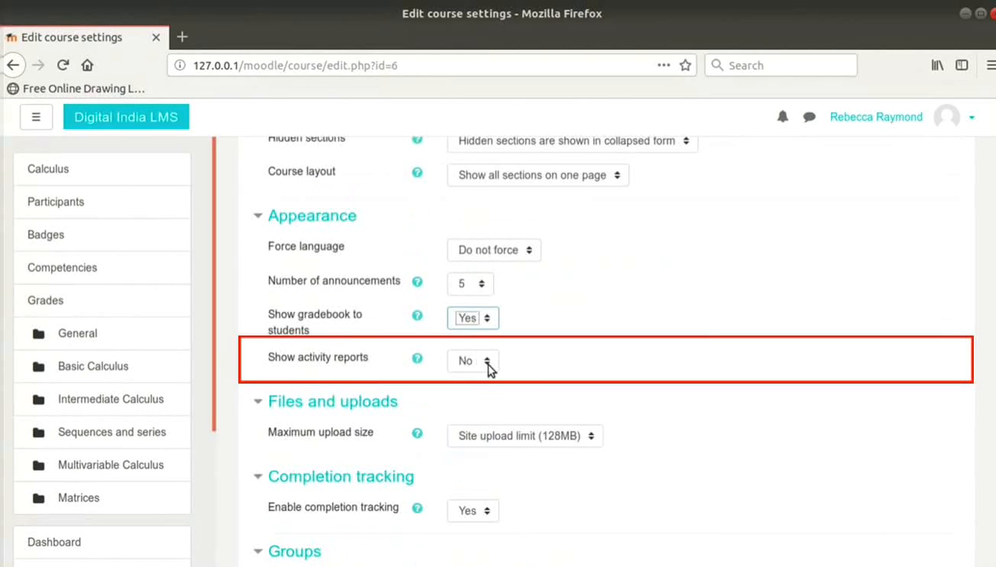
left_click(490, 364)
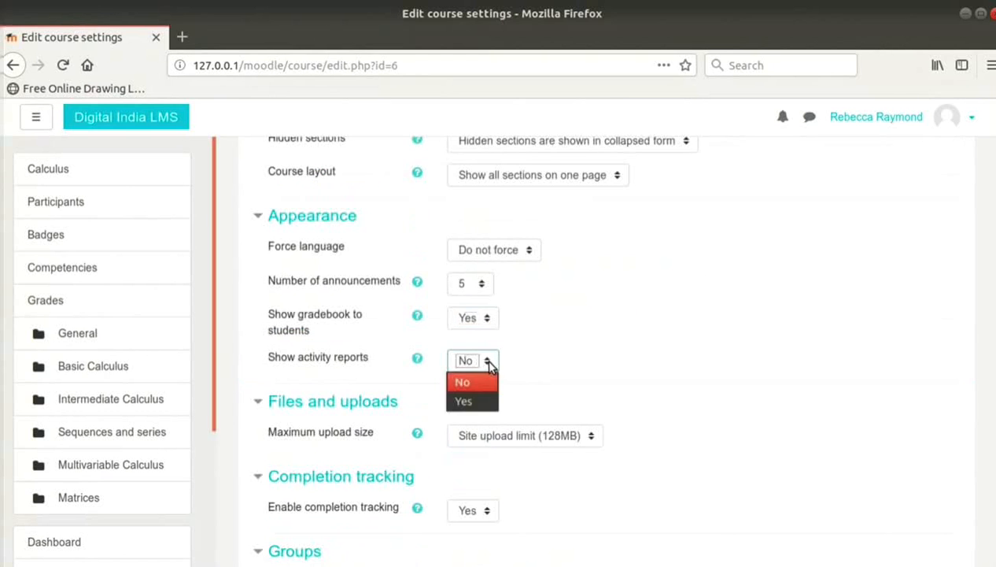
left_click(482, 402)
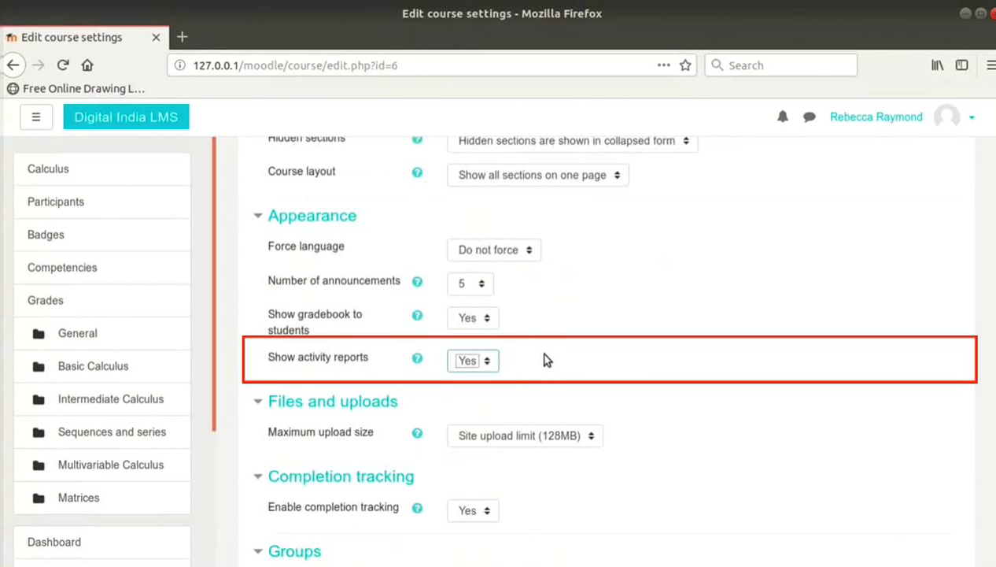
left_click(547, 360)
Examine the maximum upload size options for the course, leaving the site upload limit selected
scroll(547, 360, "down", 2)
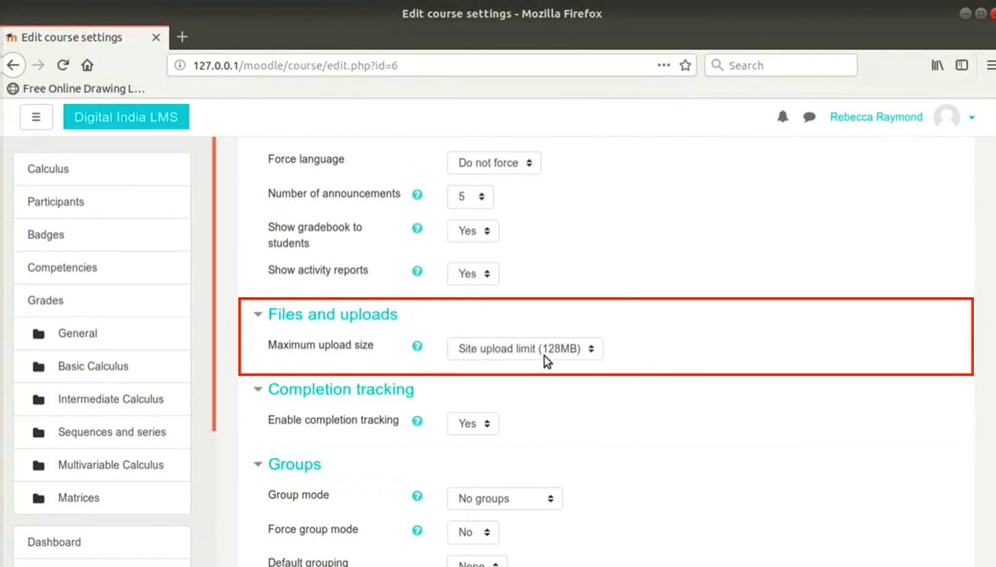
left_click(545, 359)
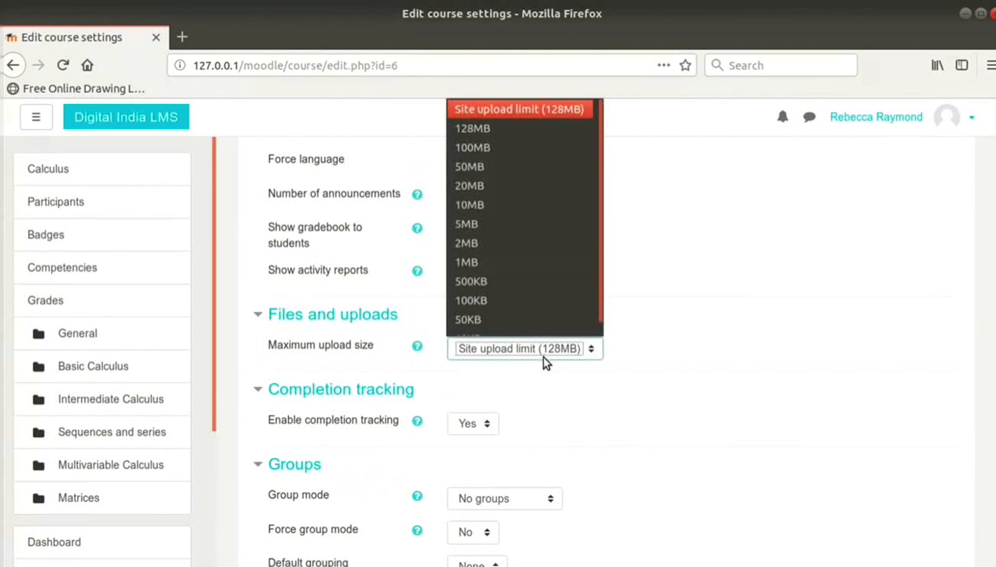
left_click(546, 359)
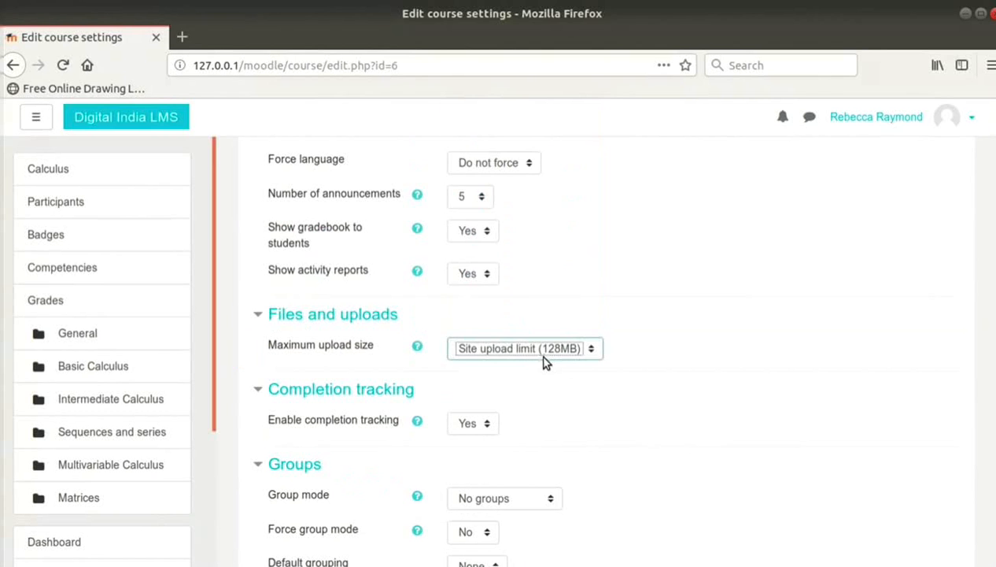
Save the Calculus course settings and display the course page
scroll(545, 362, "down", 1)
scroll(546, 363, "down", 2)
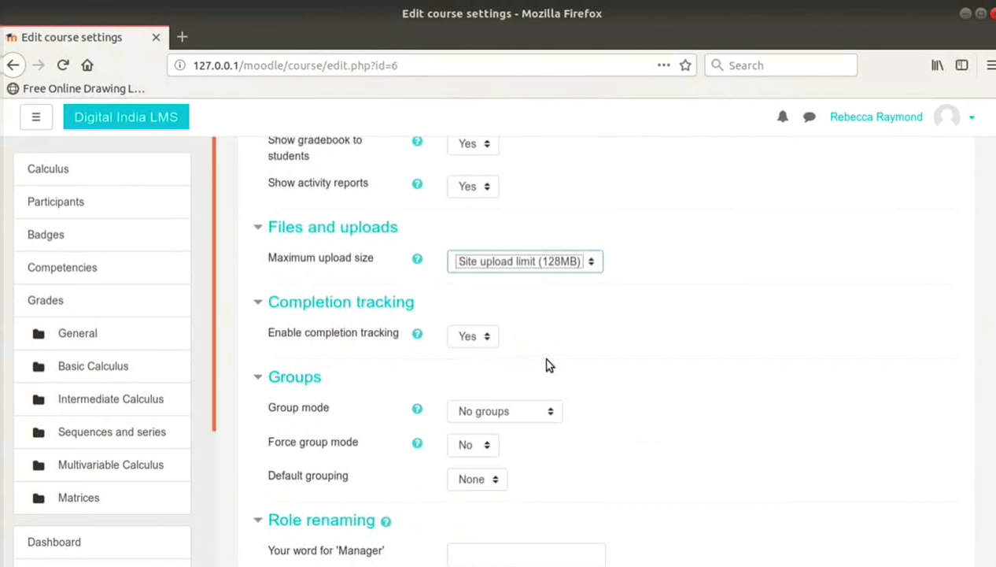
scroll(592, 384, "down", 10)
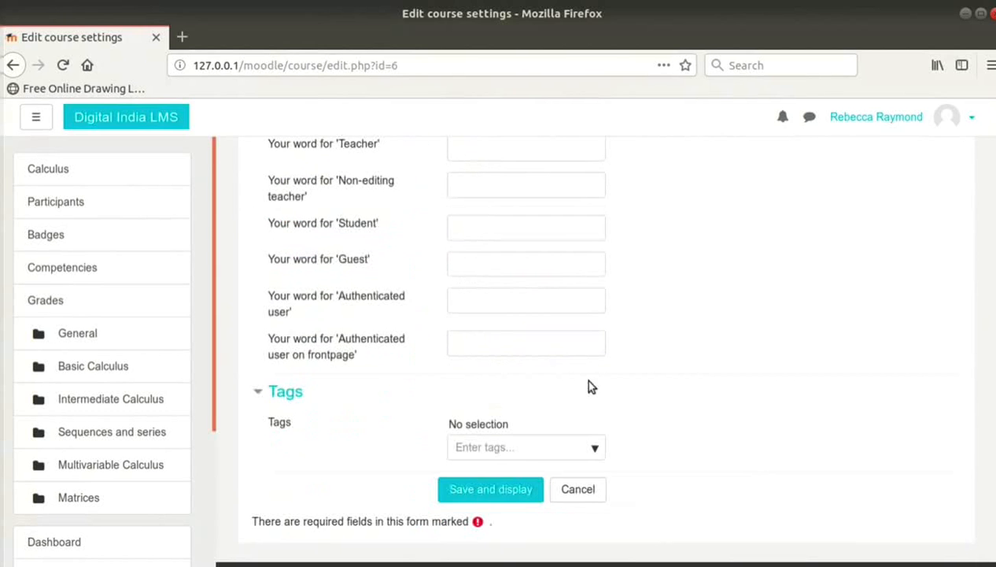
scroll(589, 383, "down", 3)
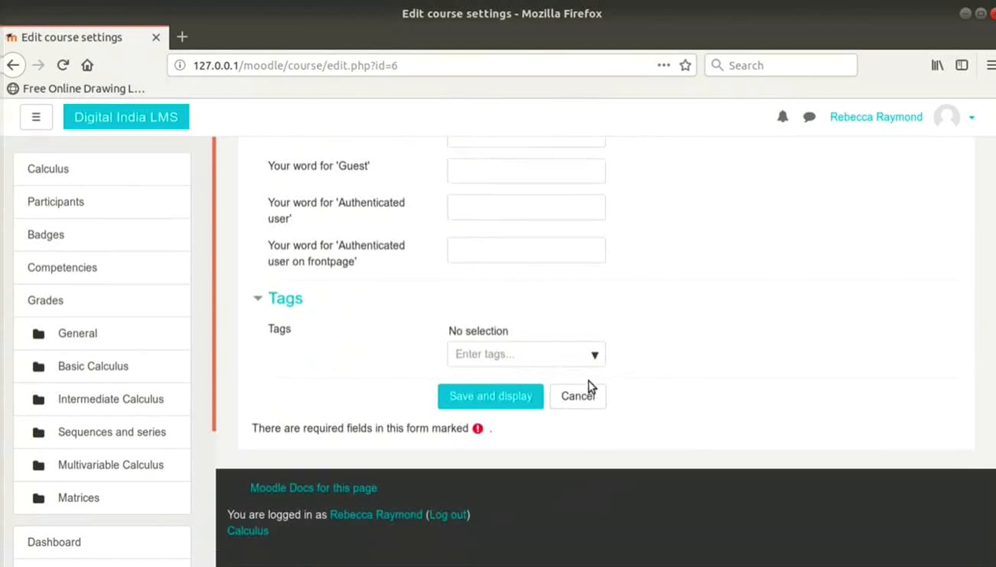
left_click(521, 387)
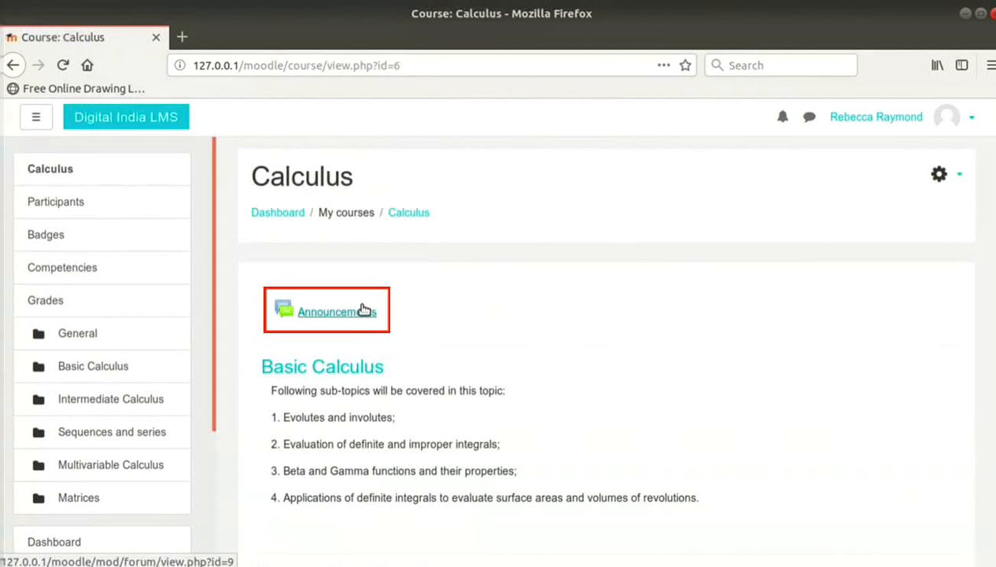
Turn editing on for the Calculus course and open the settings of the Announcements forum
left_click(942, 179)
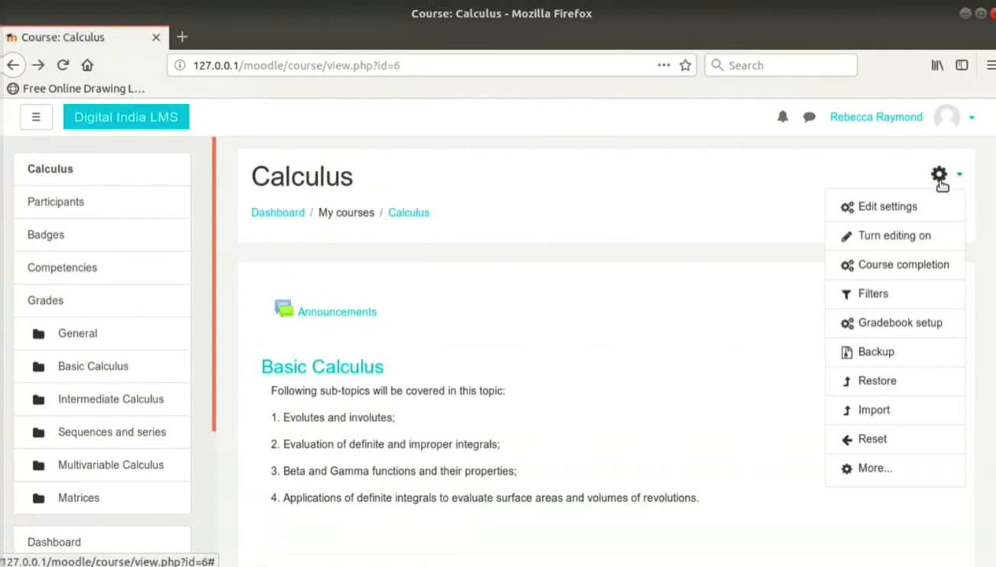
left_click(915, 241)
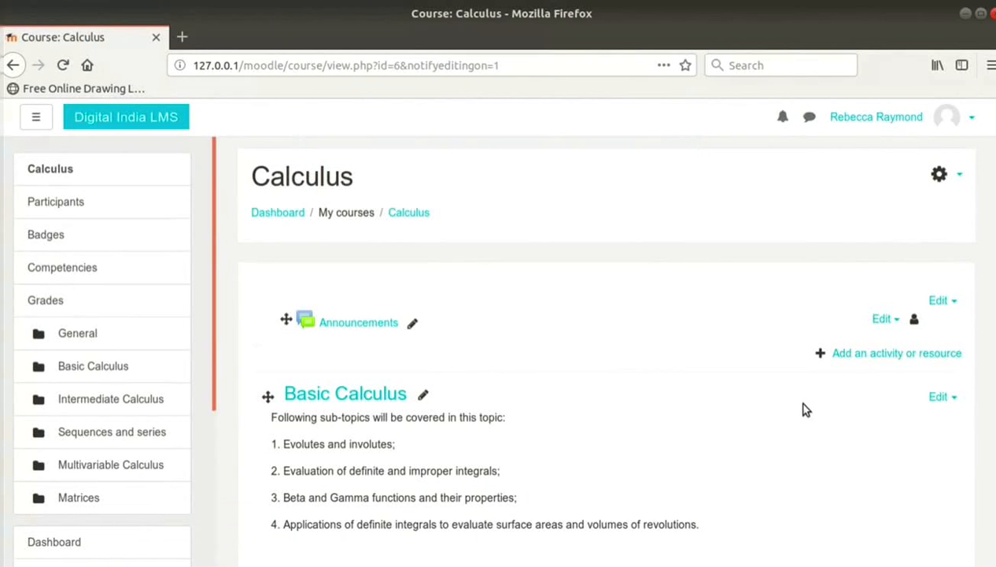
left_click(883, 319)
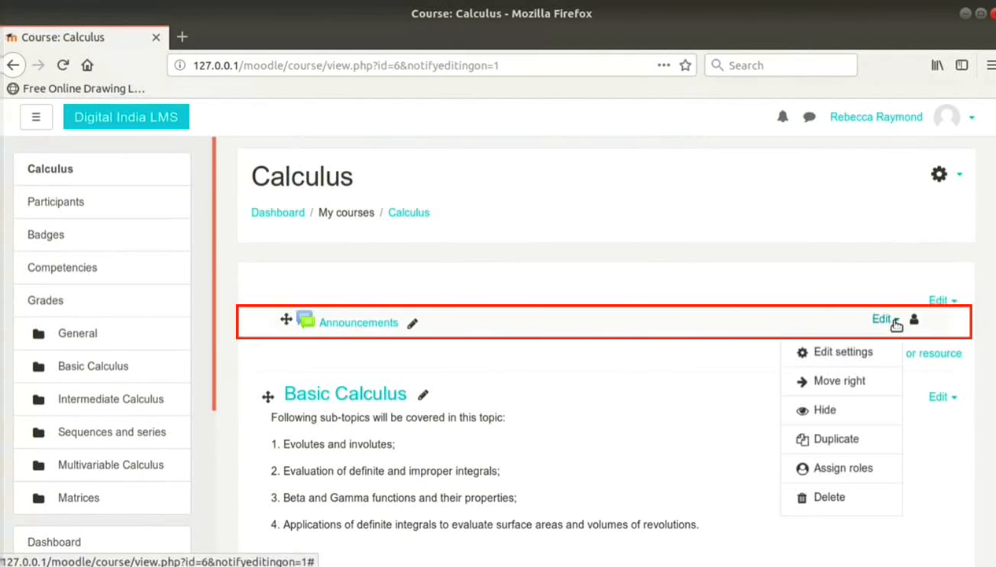
left_click(858, 361)
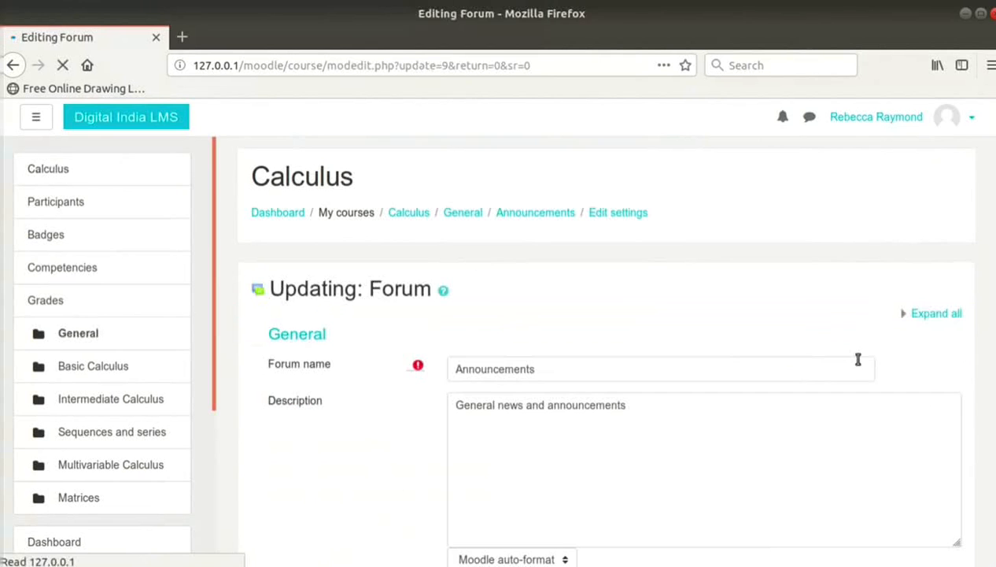
Replace the forum description with 'Please check the announcements regularly.' and enable displaying it on the course page
left_click(719, 438)
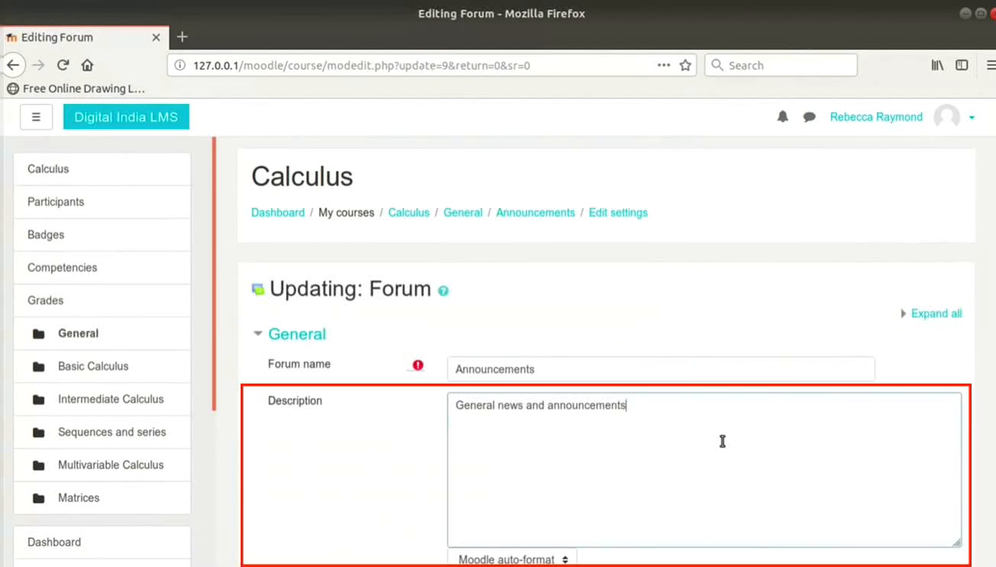
key("ctrl+a")
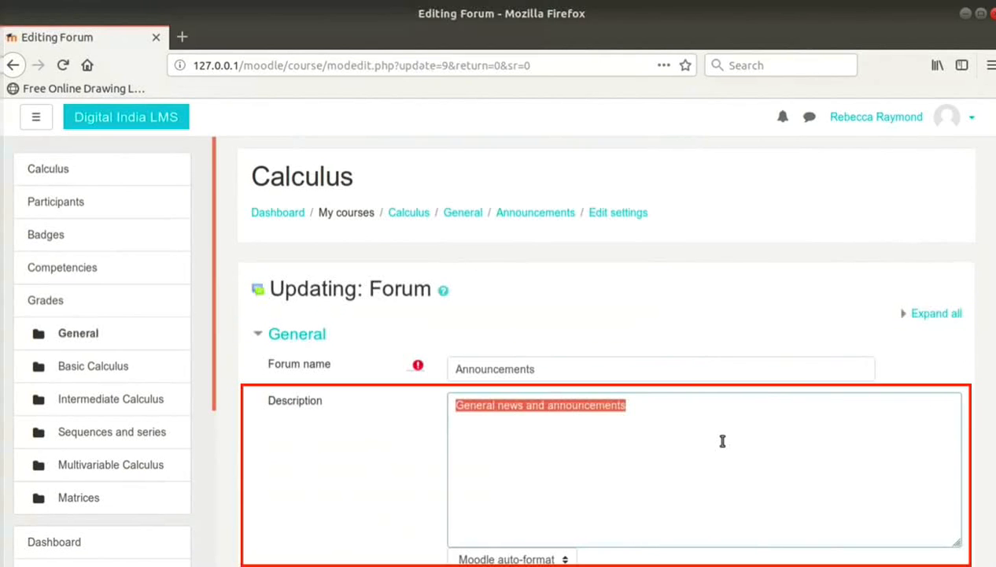
type("Please check the announcements regularly.")
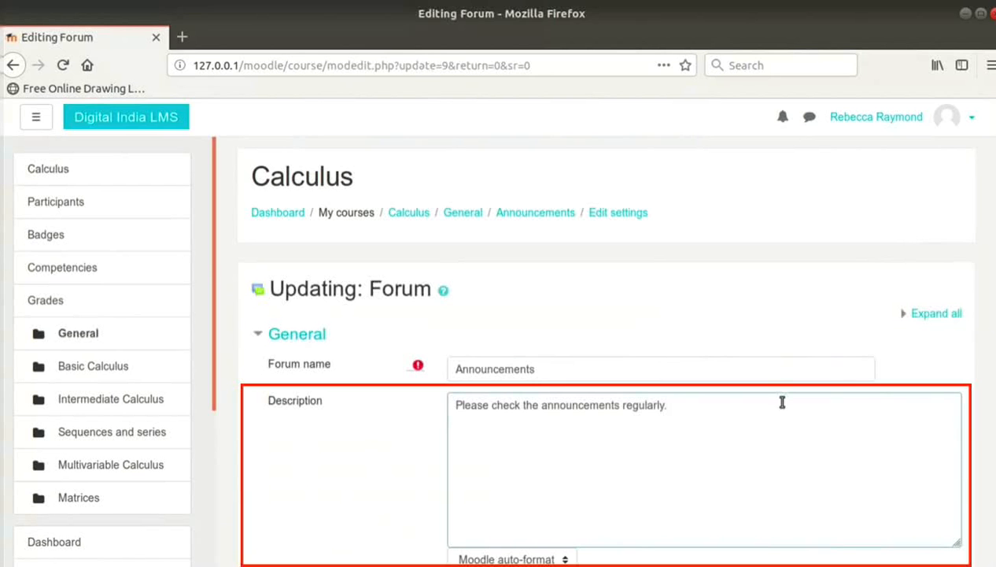
scroll(782, 402, "down", 3)
left_click(452, 458)
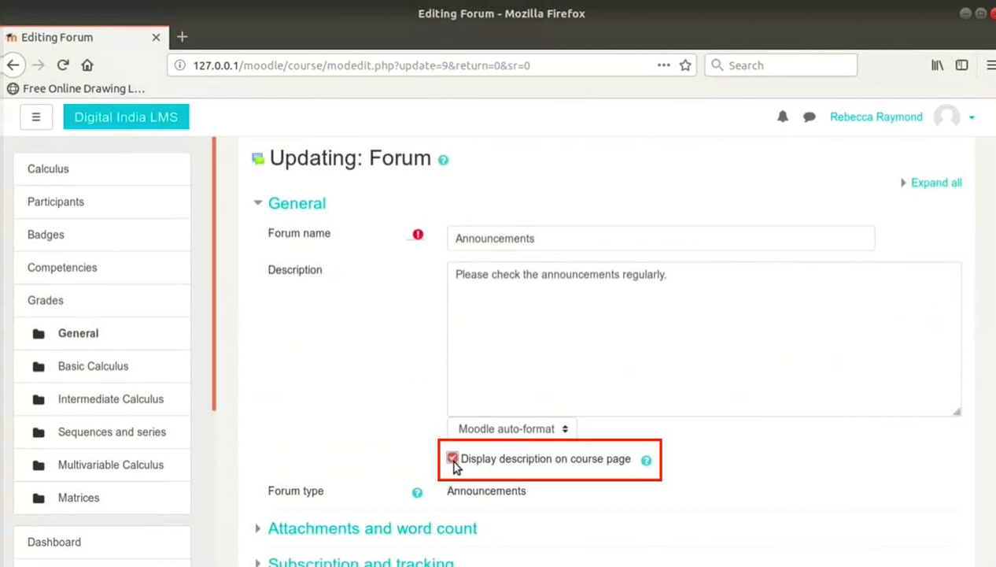
Save the Announcements forum settings and return to the course
scroll(381, 410, "down", 4)
scroll(383, 410, "down", 3)
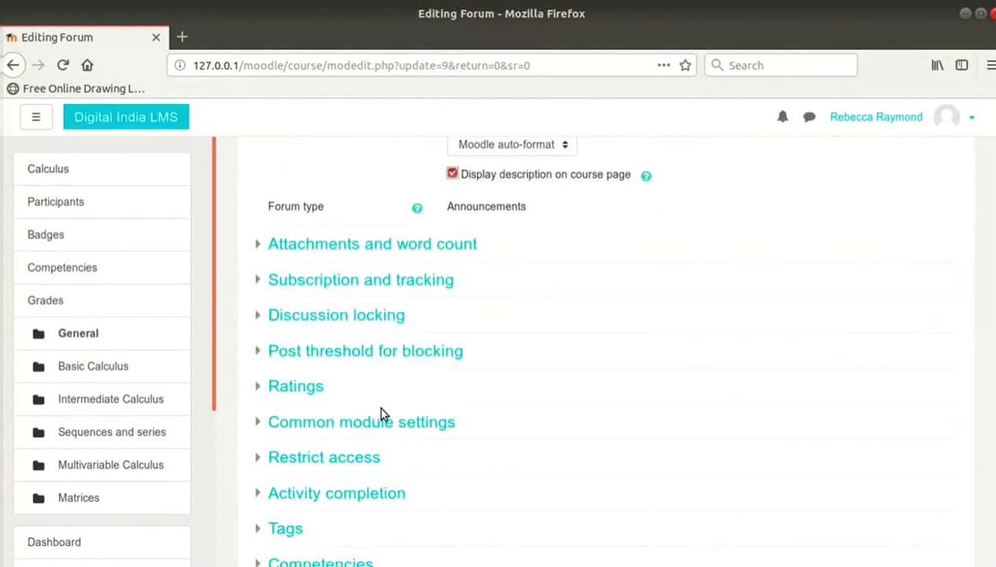
scroll(381, 413, "down", 5)
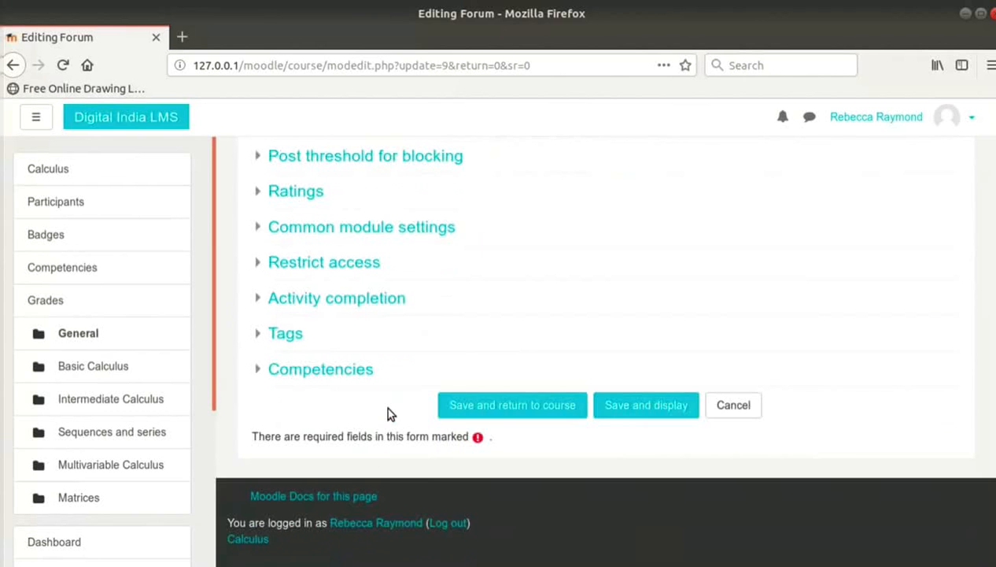
left_click(494, 412)
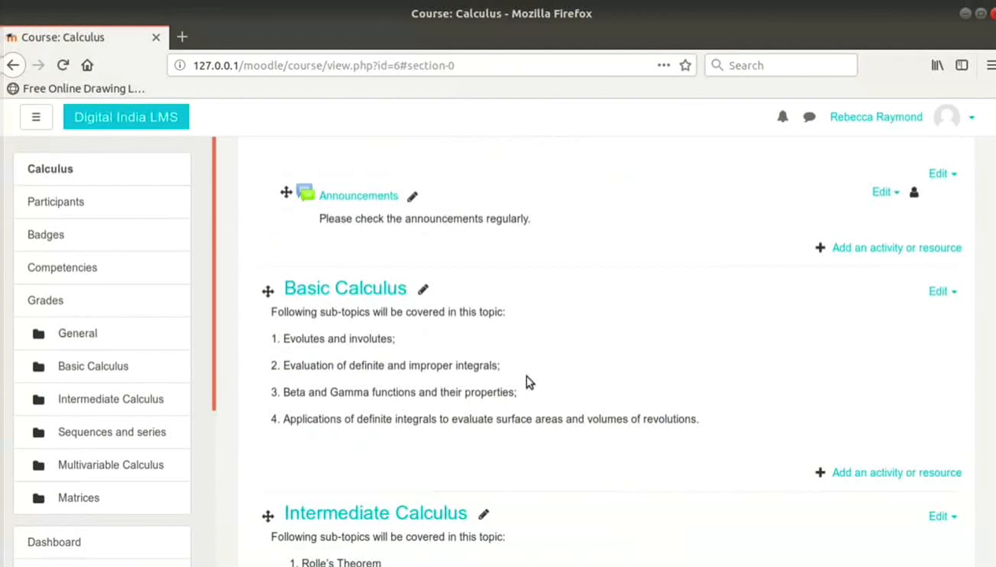
Start a new Announcements topic with subject 'Minimum Requirements' and message 'This course requires you to submit a minimum of 3 assignments and attempt 5 quizzes to pass.'
left_click(385, 203)
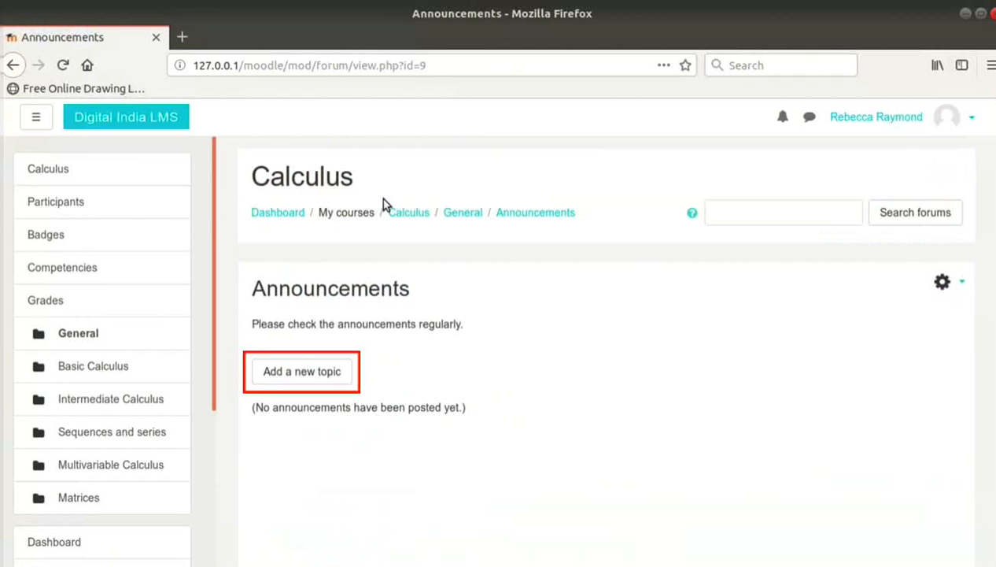
left_click(338, 380)
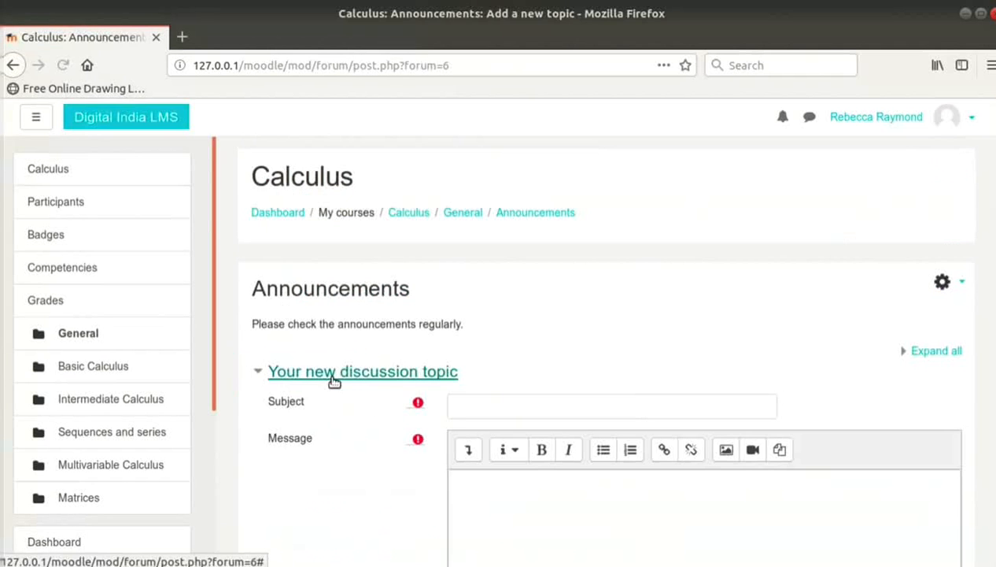
left_click(497, 408)
type("Mi")
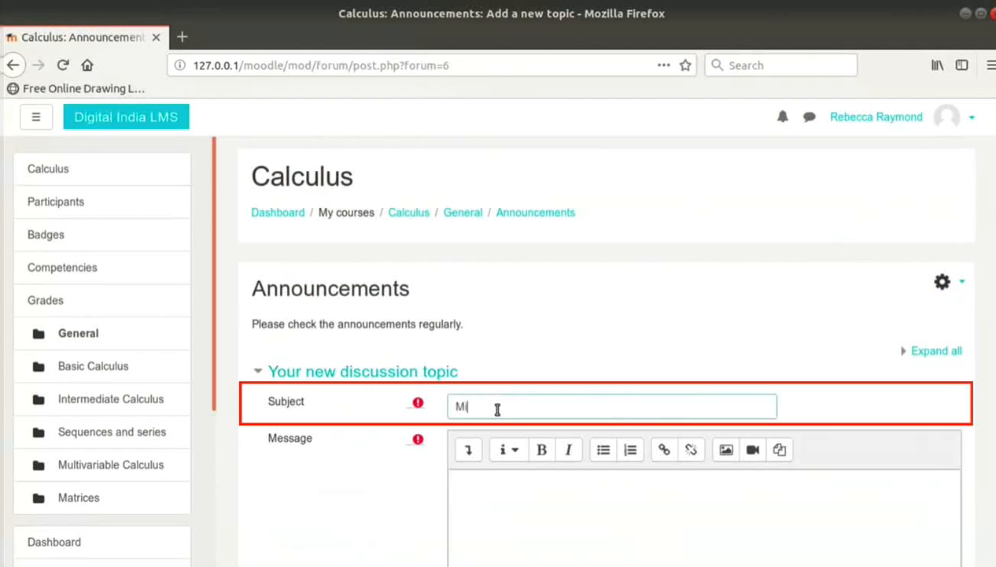
type("nimum Requirements")
left_click(542, 520)
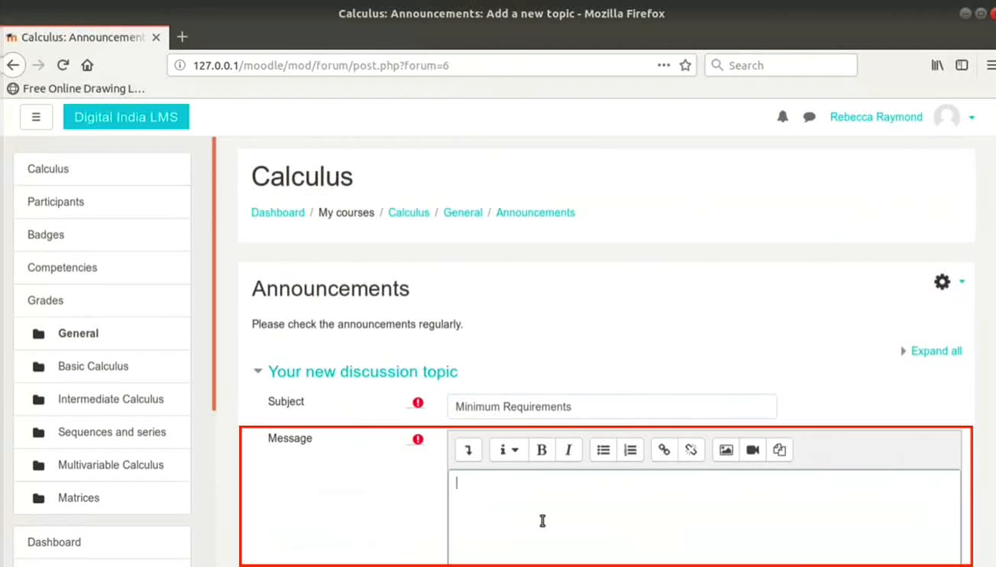
type("This course requires you to submit a minimum of 3 assignments and attempt 5 quizzes to pass.")
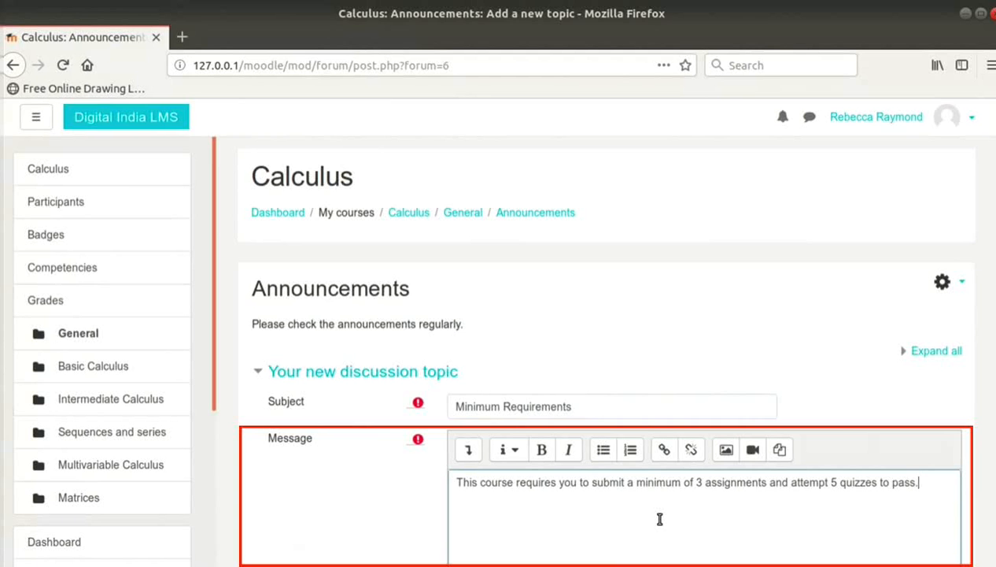
Pin the new announcement and enable sending forum post notifications with no editing-time delay
scroll(659, 518, "down", 2)
scroll(660, 519, "down", 5)
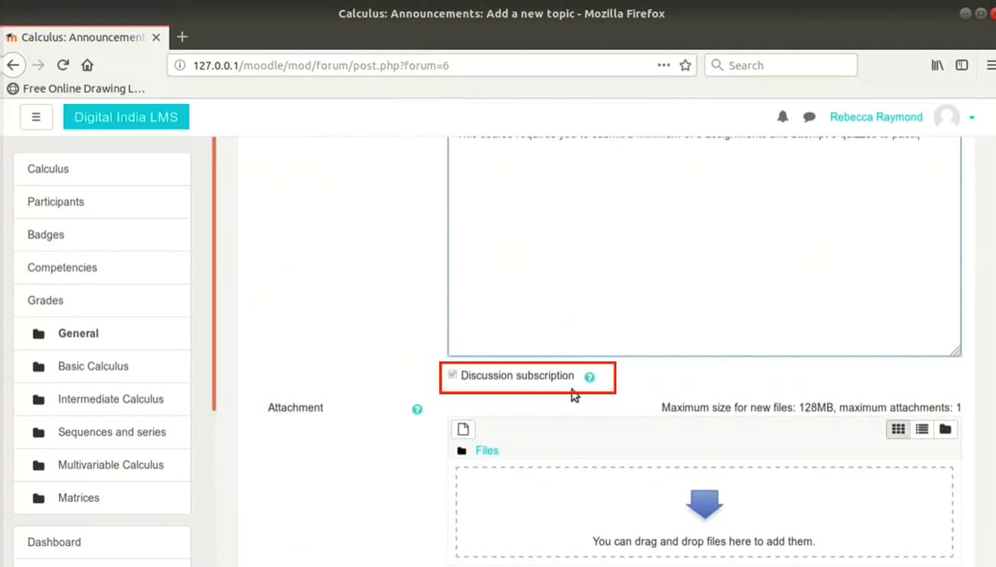
scroll(323, 315, "down", 3)
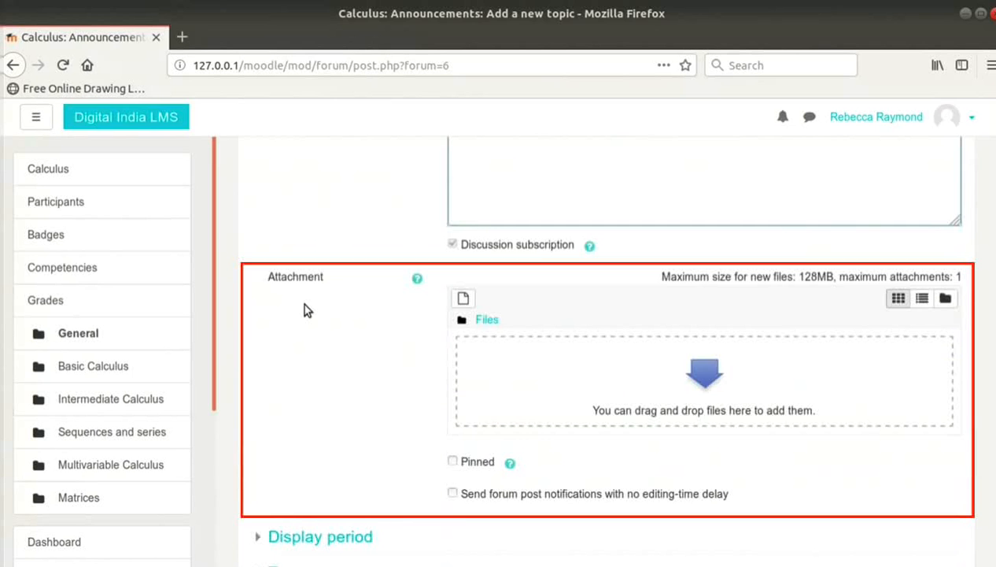
scroll(304, 309, "down", 4)
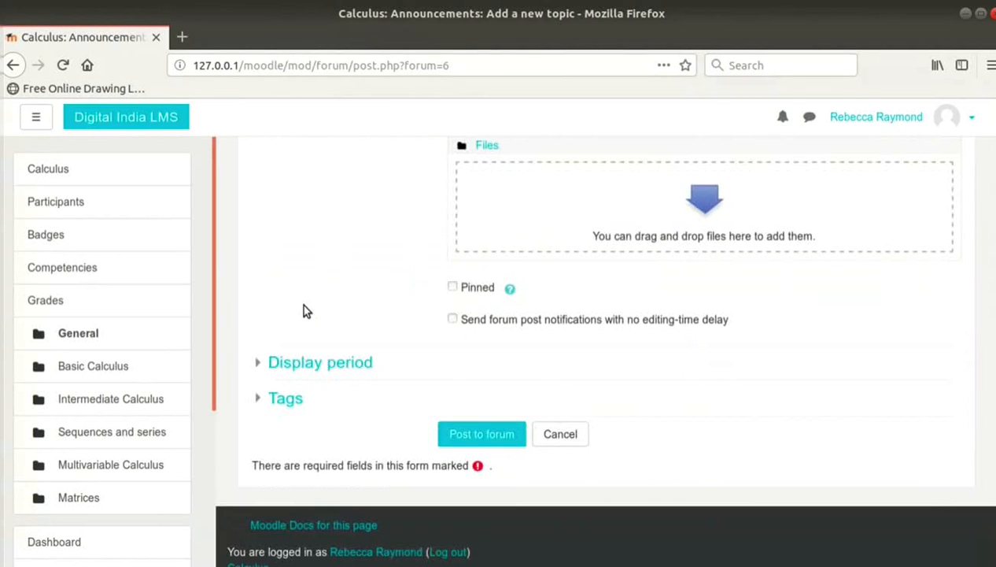
left_click(453, 287)
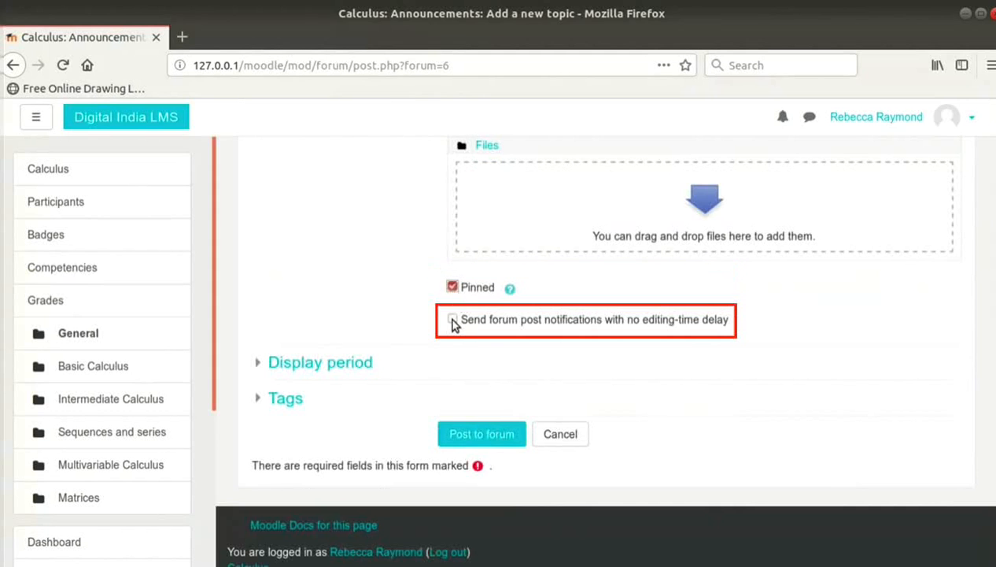
left_click(452, 320)
Expand the announcement's display period settings, leave both dates disabled, and post the announcement to the forum
scroll(323, 309, "down", 1)
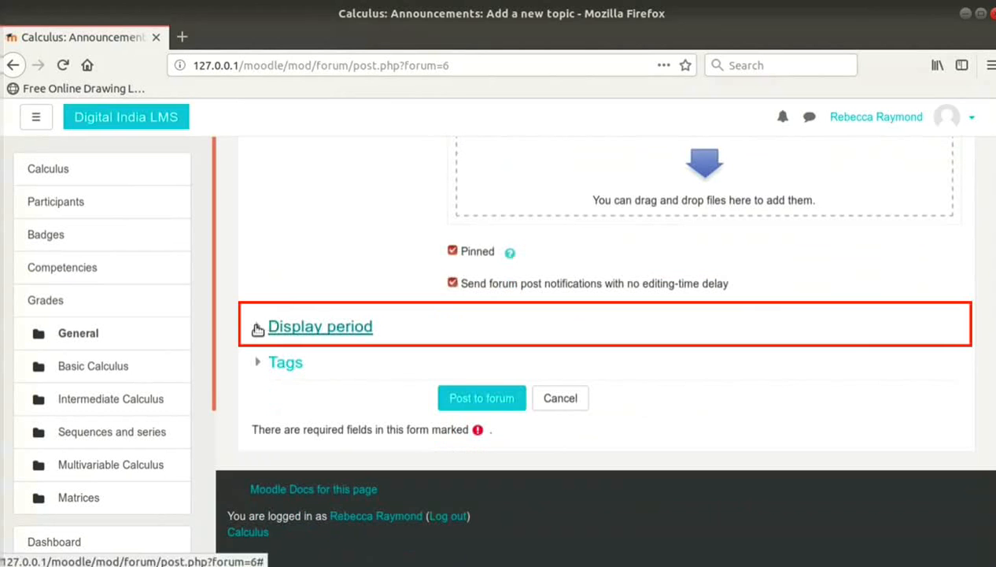
left_click(268, 326)
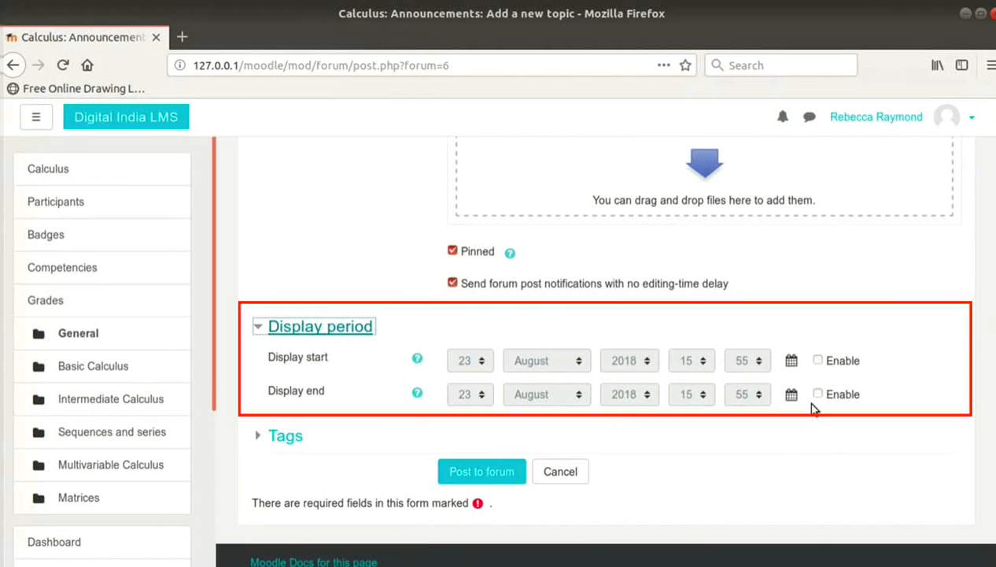
scroll(812, 403, "down", 2)
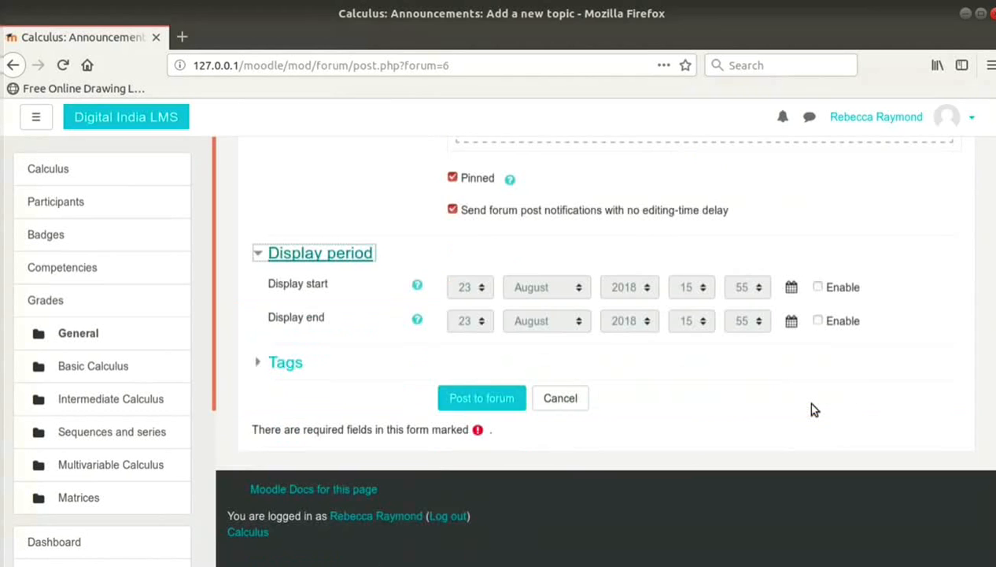
left_click(497, 402)
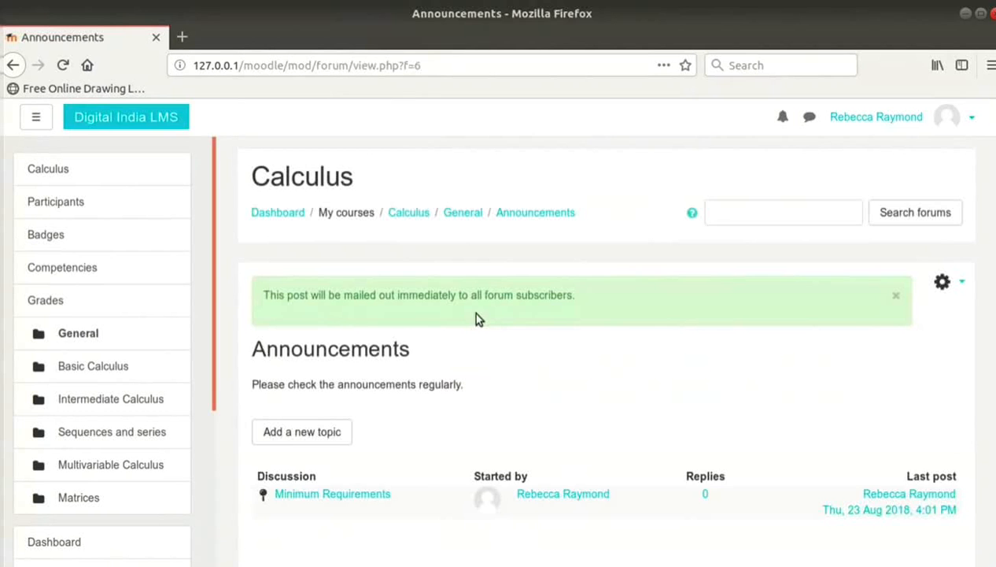
Return to the Calculus course and add a new Page resource to its General section
left_click(419, 219)
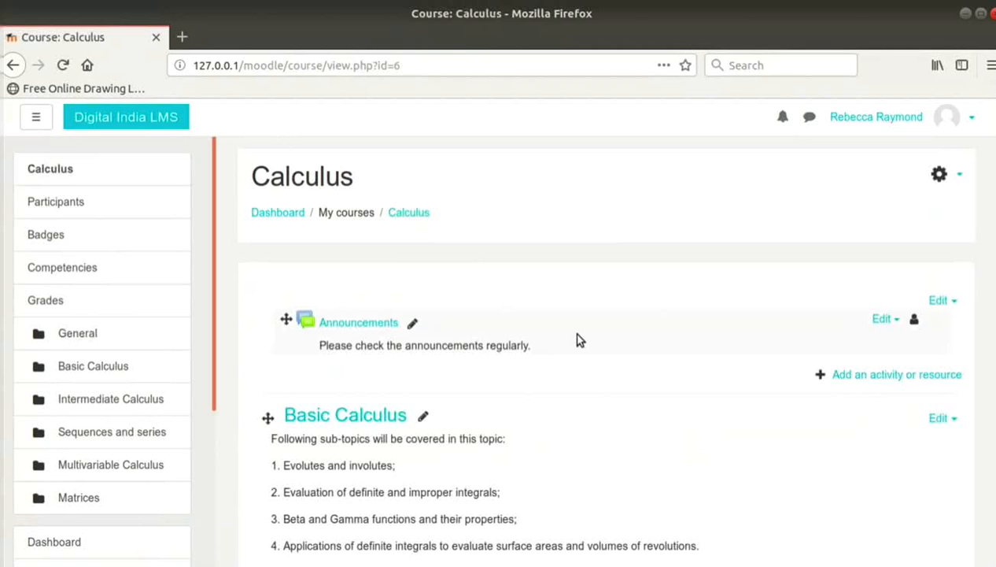
left_click(850, 376)
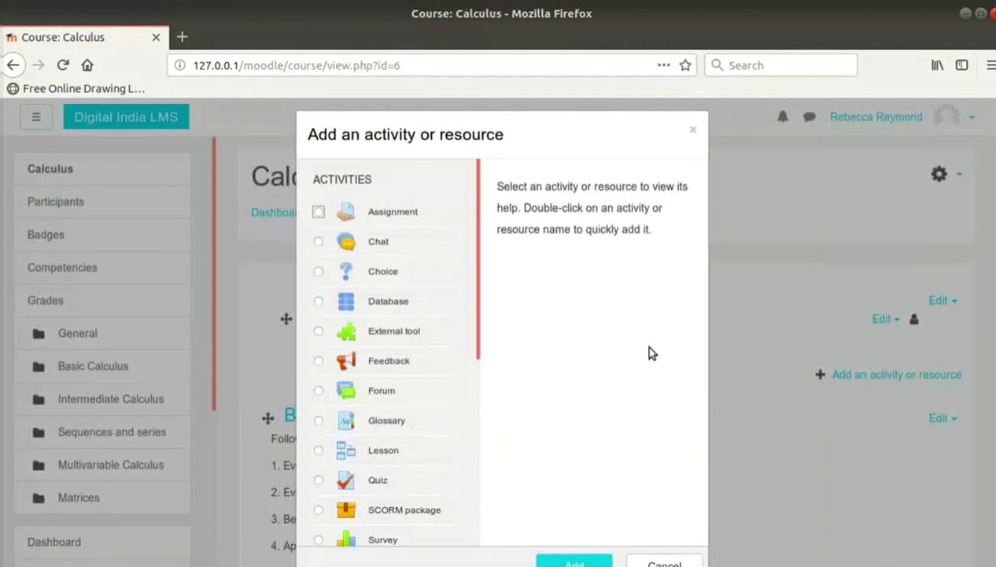
scroll(414, 318, "down", 5)
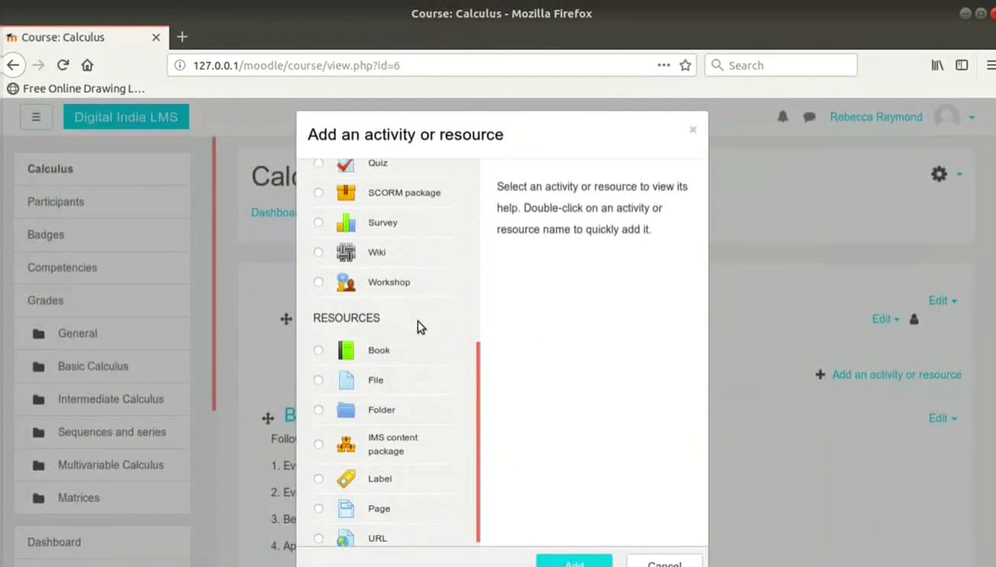
left_click(376, 503)
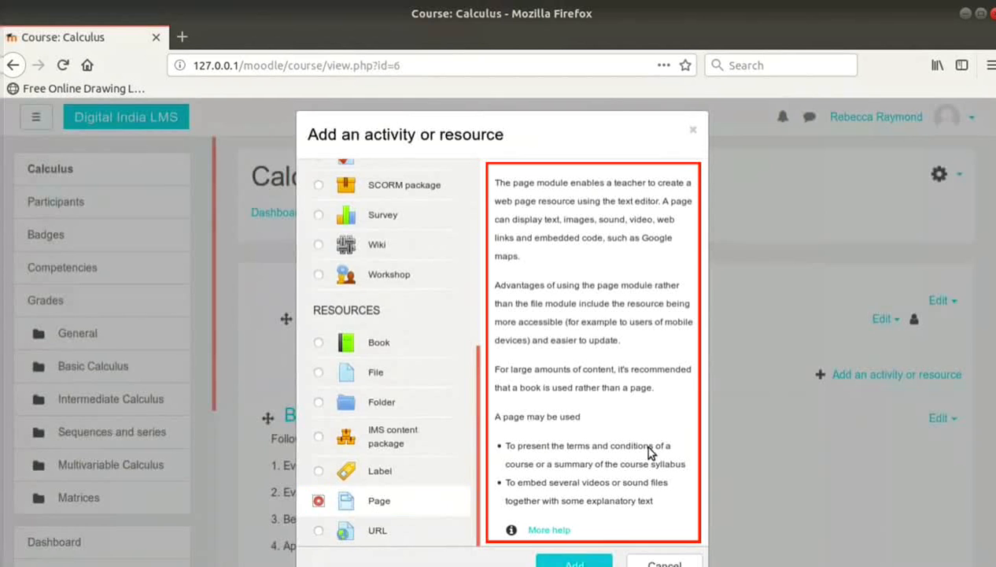
scroll(591, 487, "down", 2)
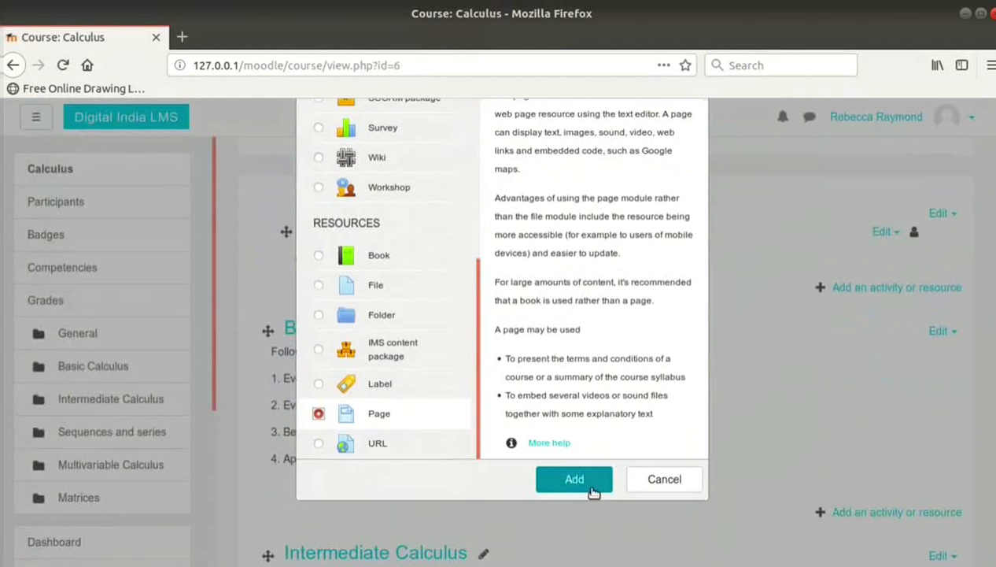
left_click(592, 486)
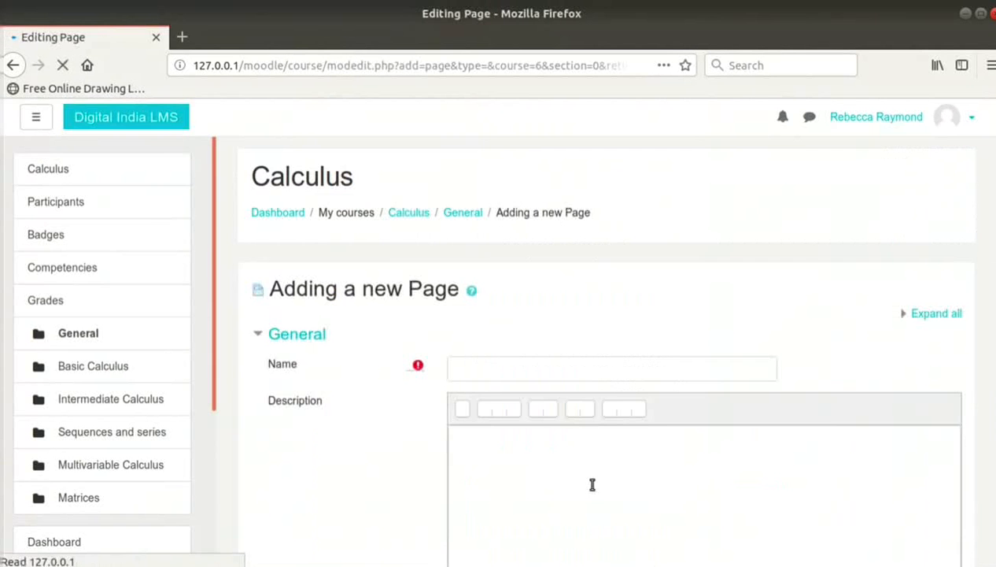
Name the new page 'Detailed Syllabus' and leave its description empty
left_click(589, 372)
type("De")
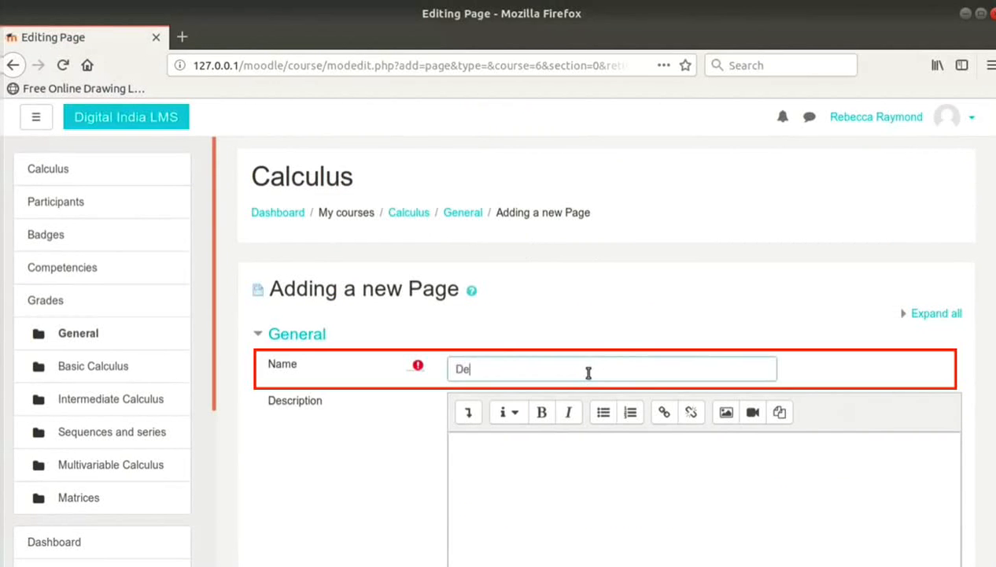
type("tailed Syllabus")
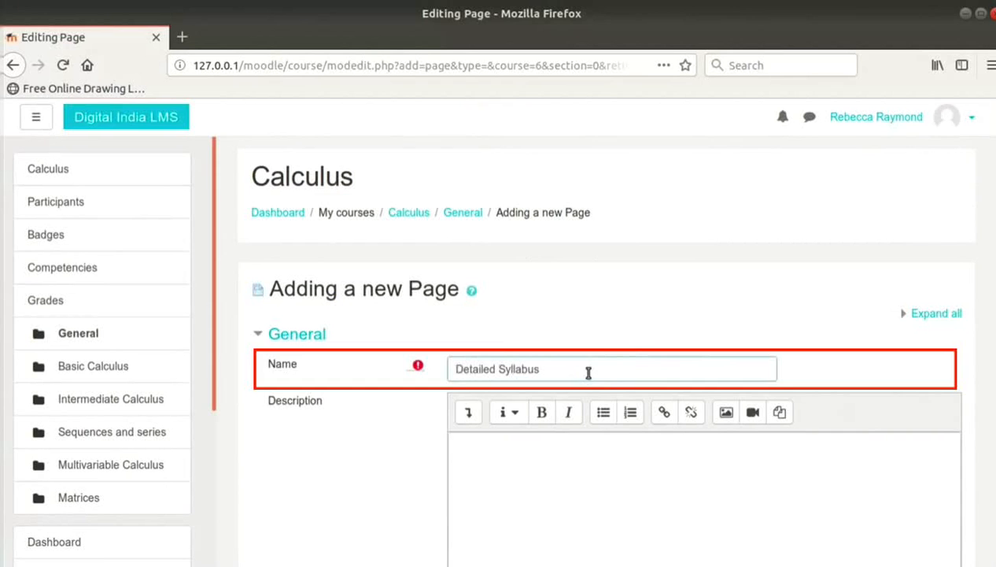
left_click(676, 498)
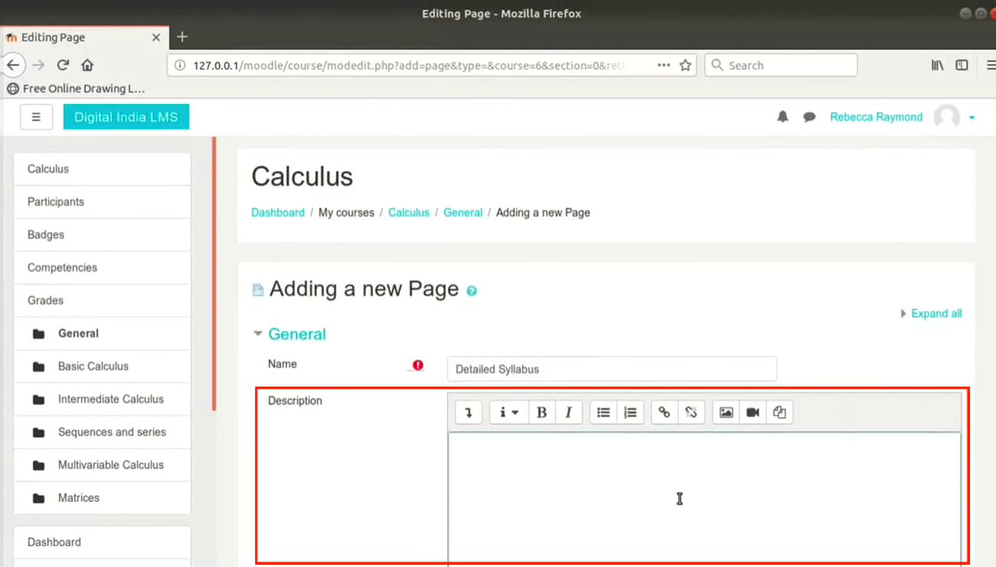
Paste the detailed contents of Topics 1 to 5 into the page content, and save the page, returning to the course
scroll(680, 498, "down", 5)
left_click(643, 484)
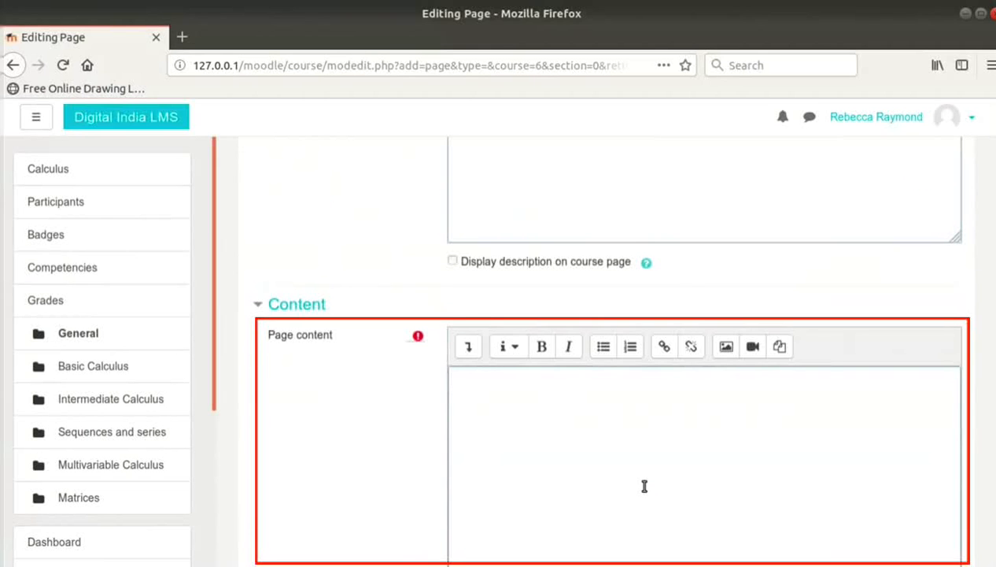
key("ctrl+v")
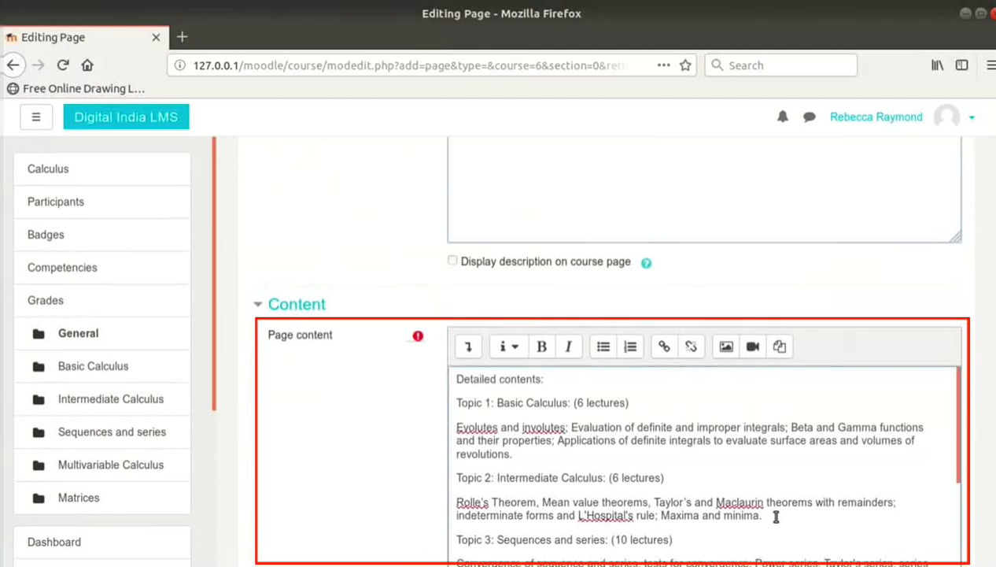
scroll(777, 515, "down", 3)
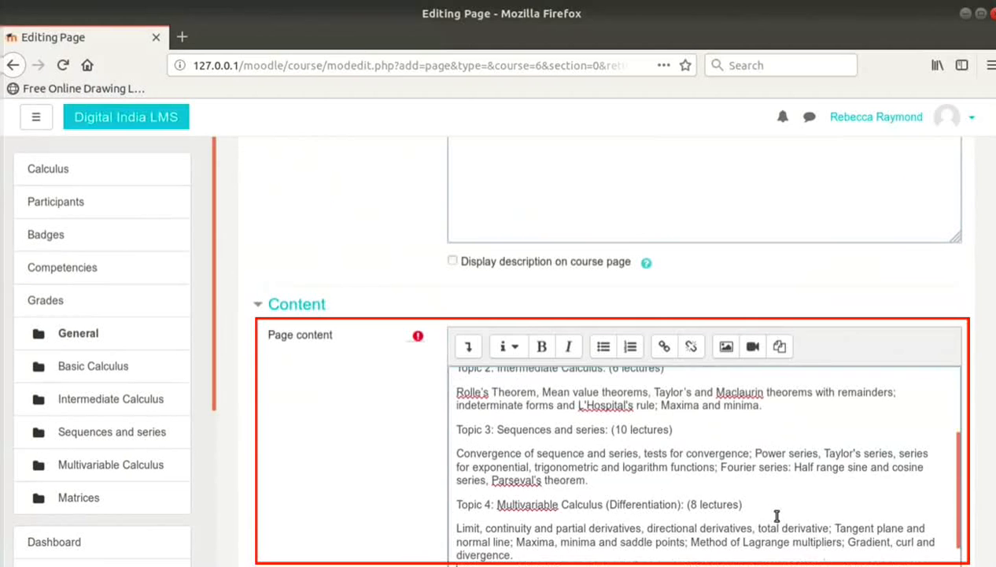
scroll(965, 387, "down", 3)
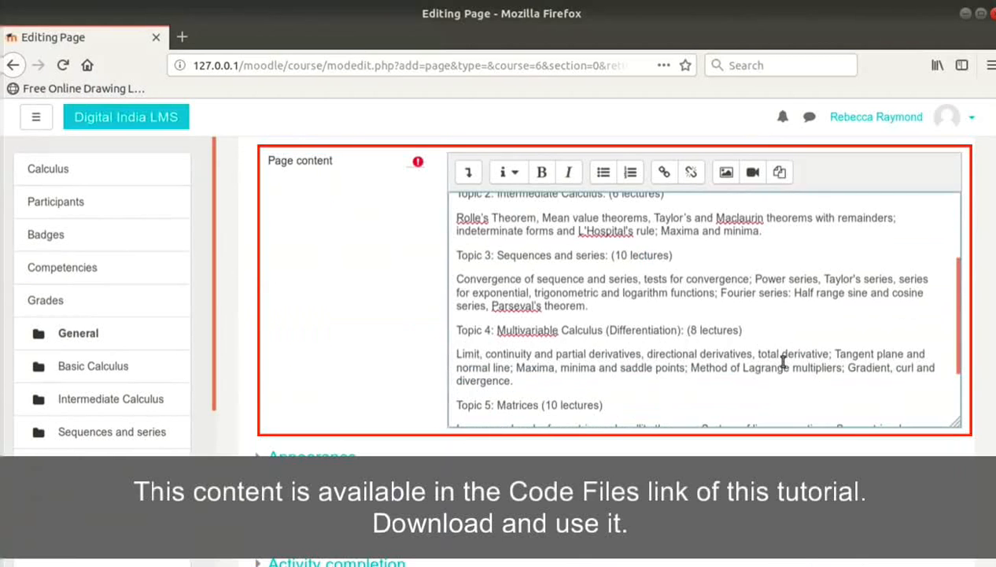
scroll(784, 361, "down", 1)
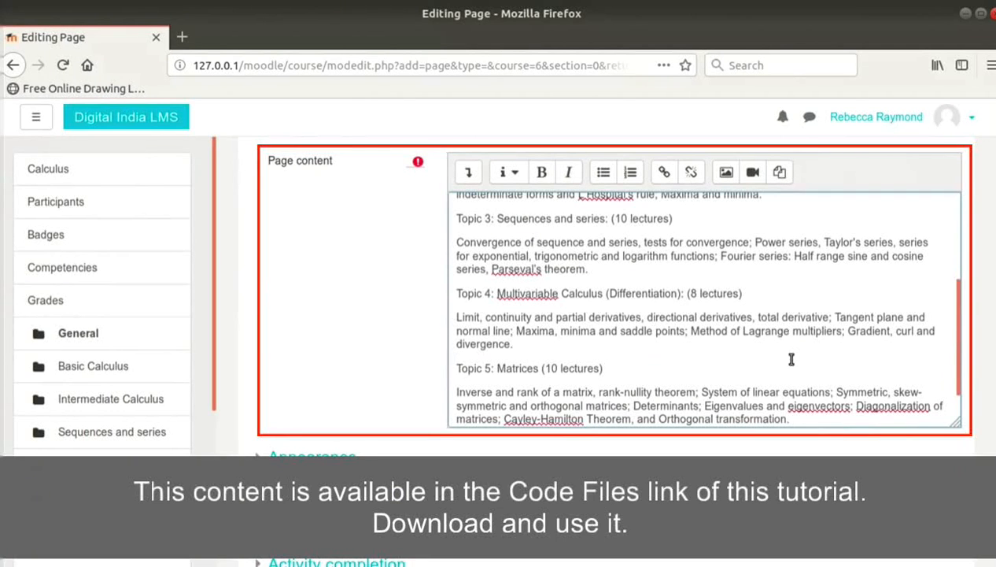
scroll(776, 358, "down", 1)
scroll(746, 481, "down", 5)
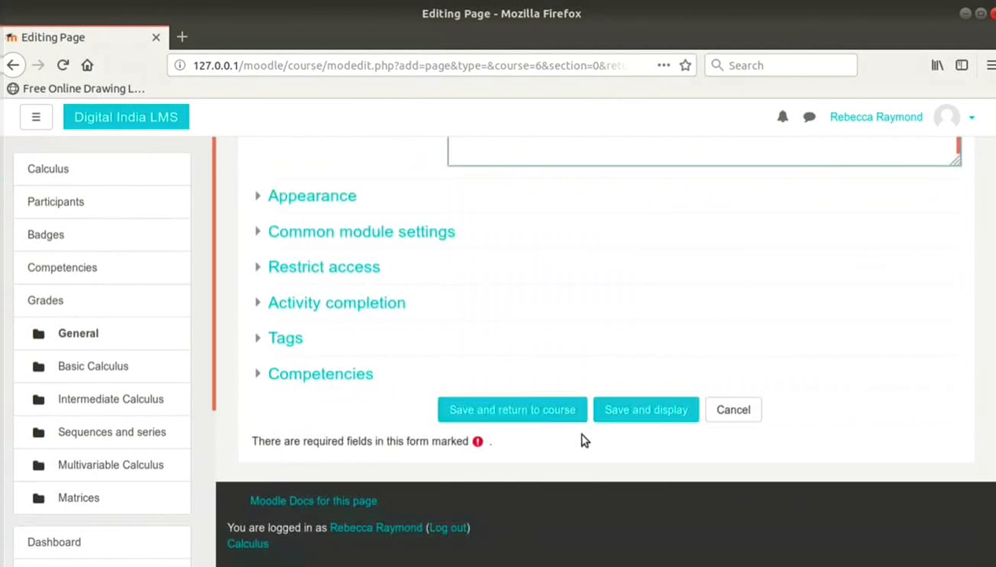
left_click(564, 415)
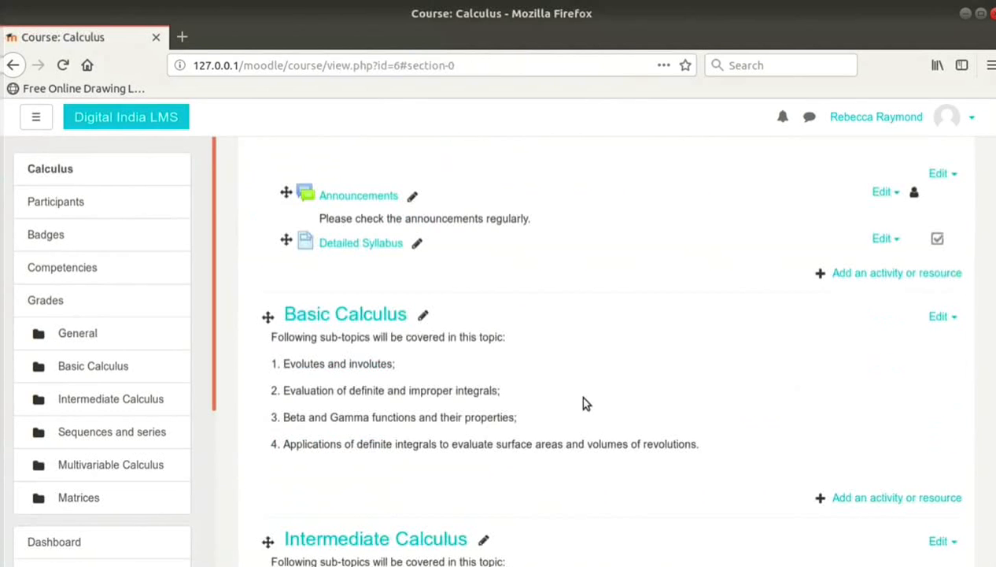
Log out of the teacher account from the Calculus course page
scroll(583, 405, "up", 3)
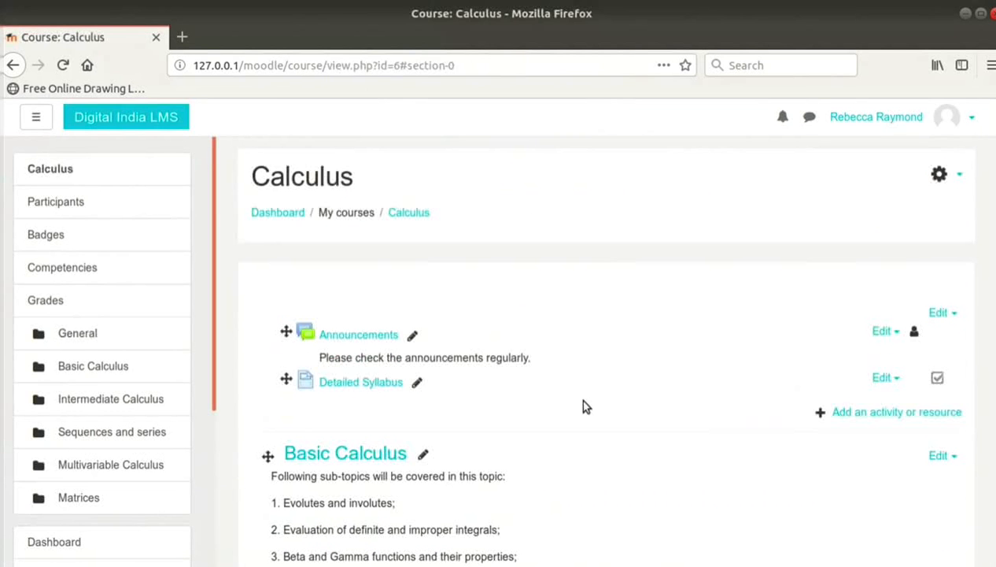
left_click(975, 120)
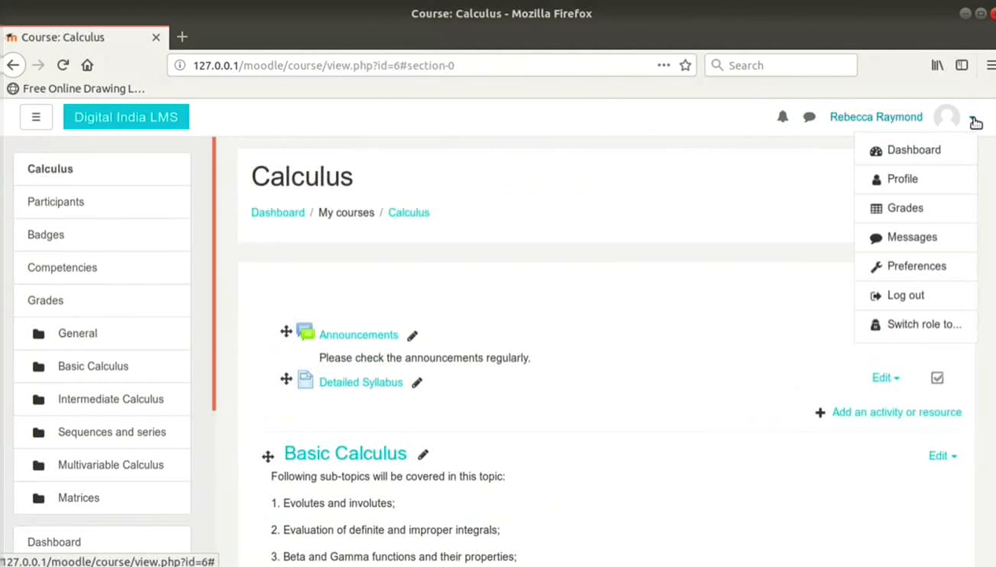
left_click(926, 304)
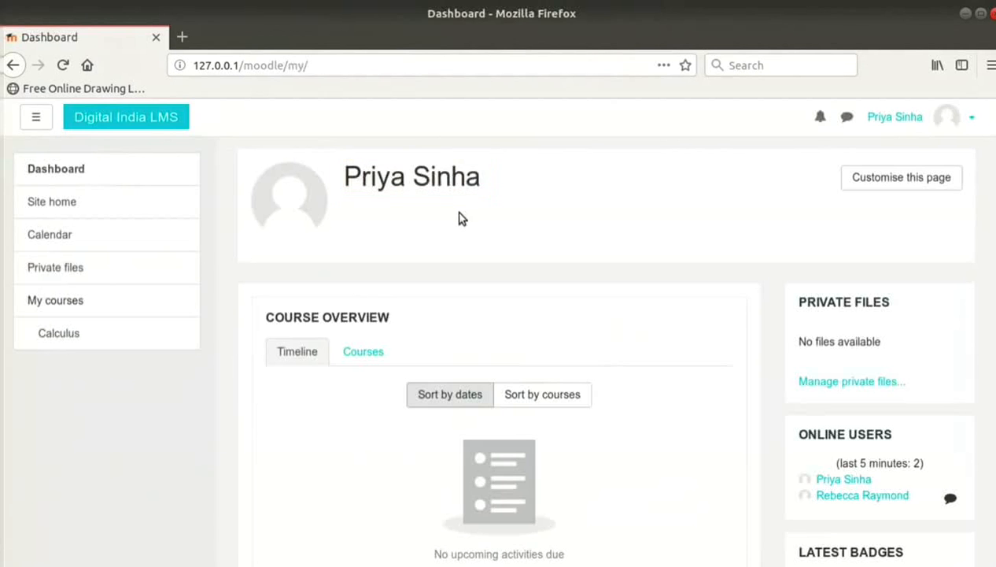
Open the Calculus course from the student's dashboard and examine its announcements, syllabus page and progress column
left_click(52, 333)
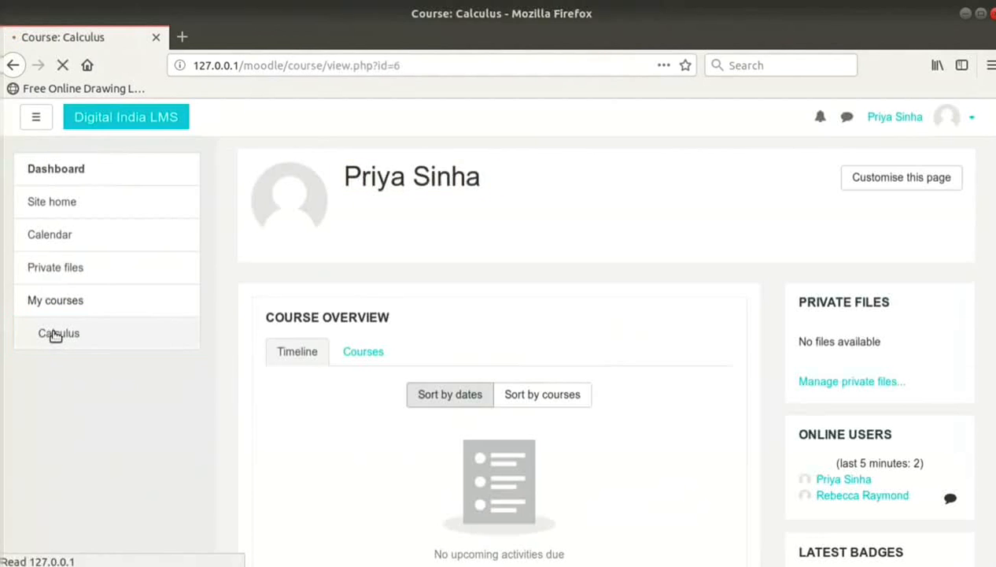
scroll(702, 336, "down", 3)
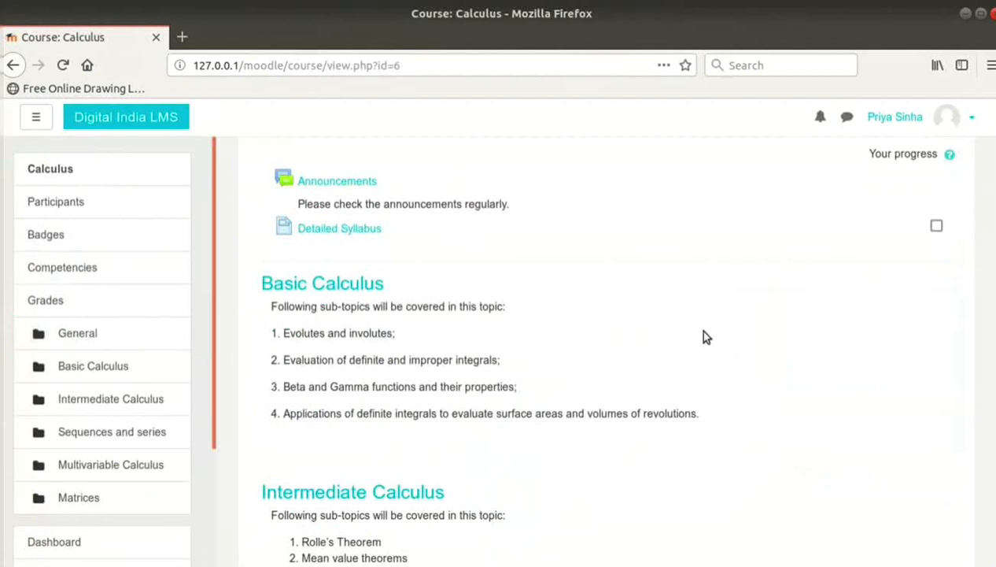
scroll(704, 339, "up", 3)
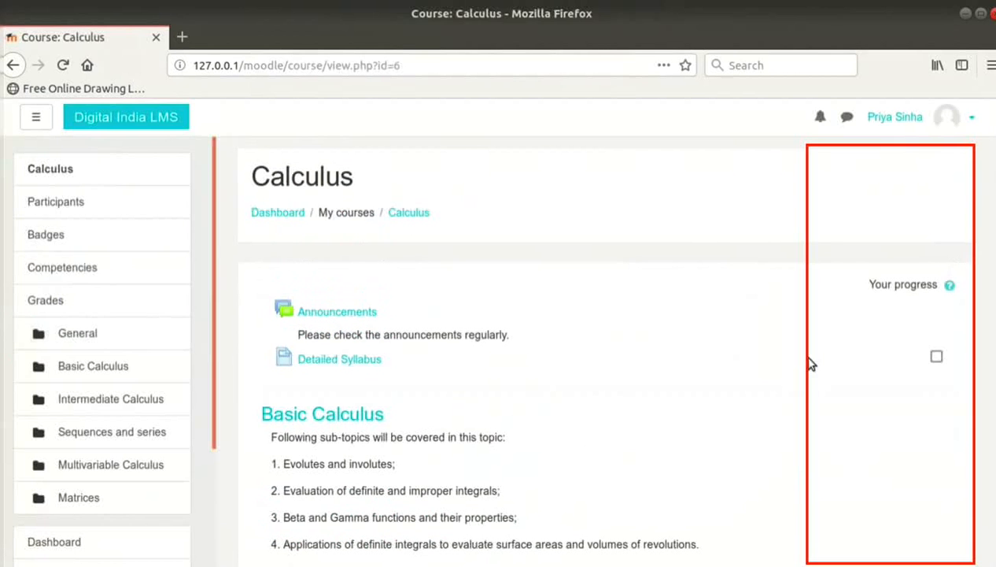
scroll(715, 371, "down", 1)
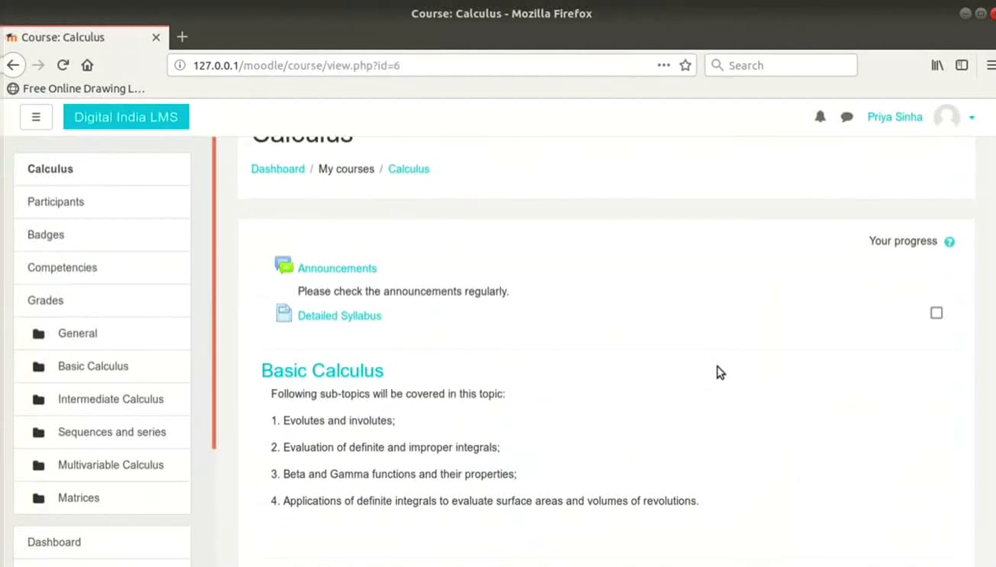
scroll(719, 374, "up", 1)
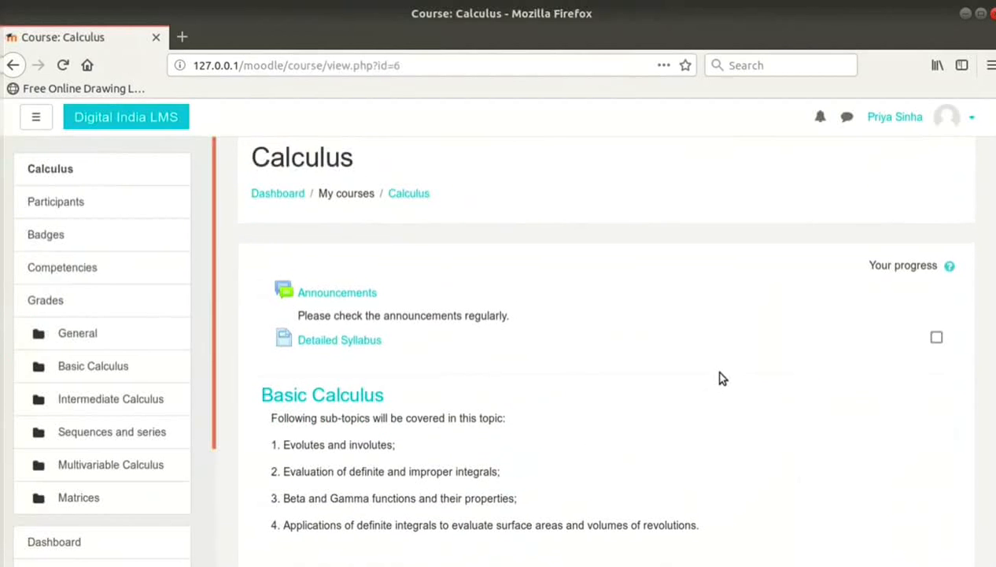
Log out of the student account
left_click(973, 122)
left_click(917, 295)
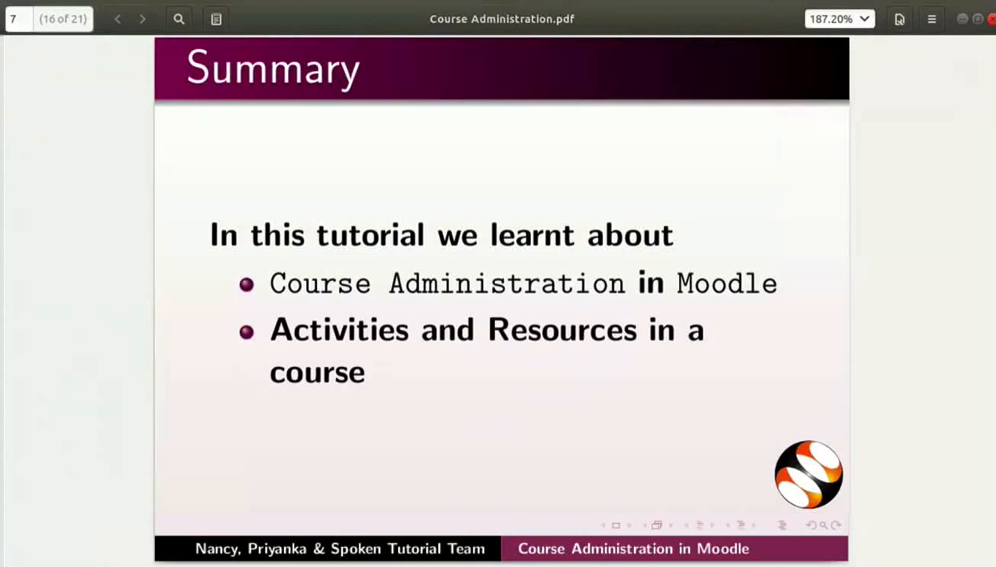
key("Page_Down")
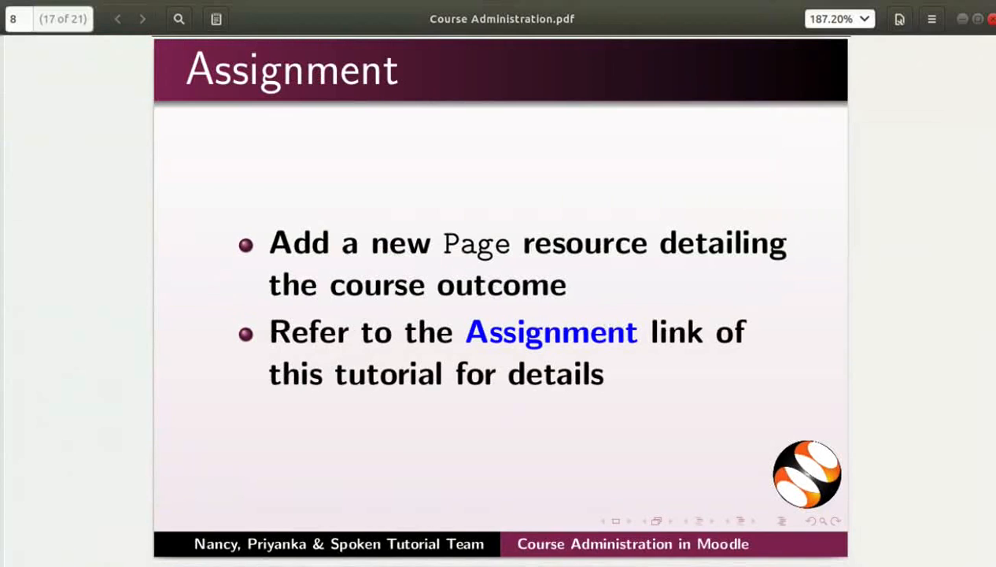